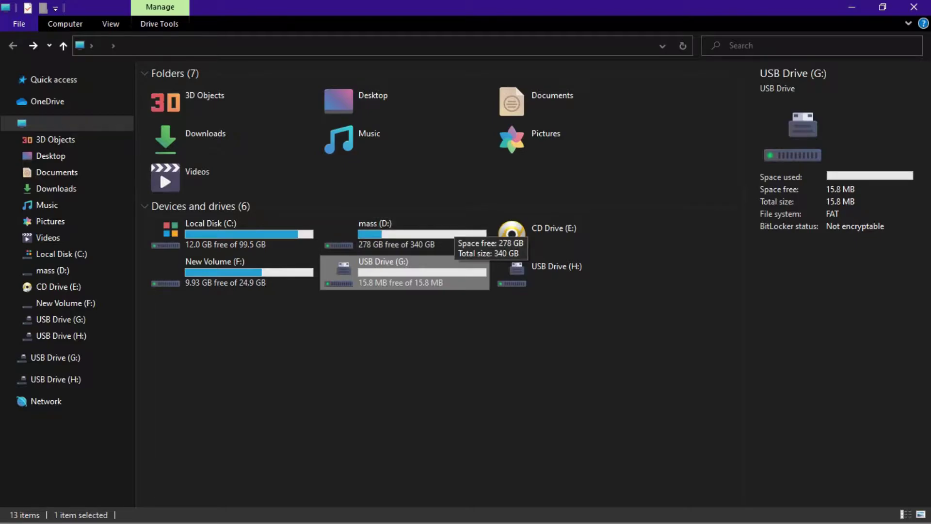
Close the file browser, open Command Prompt as administrator and keep only one elevated window open
click(913, 7)
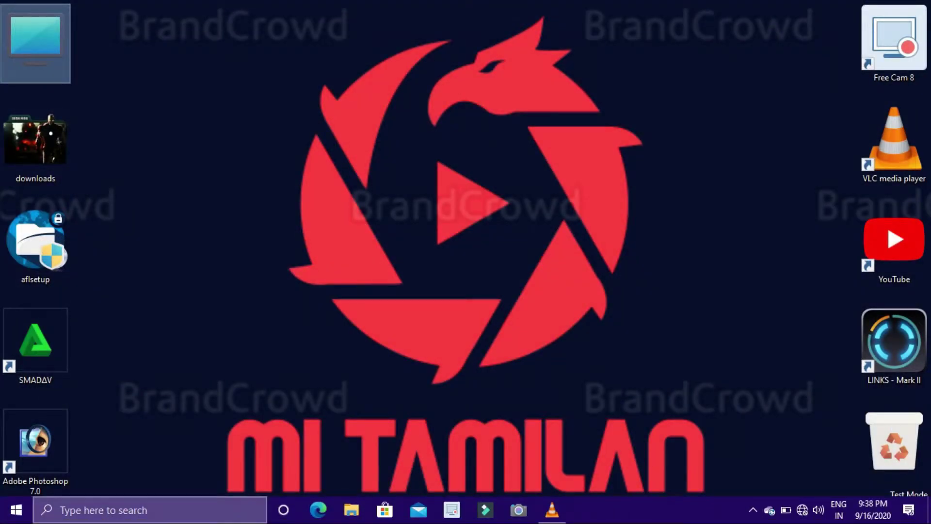
click(145, 509)
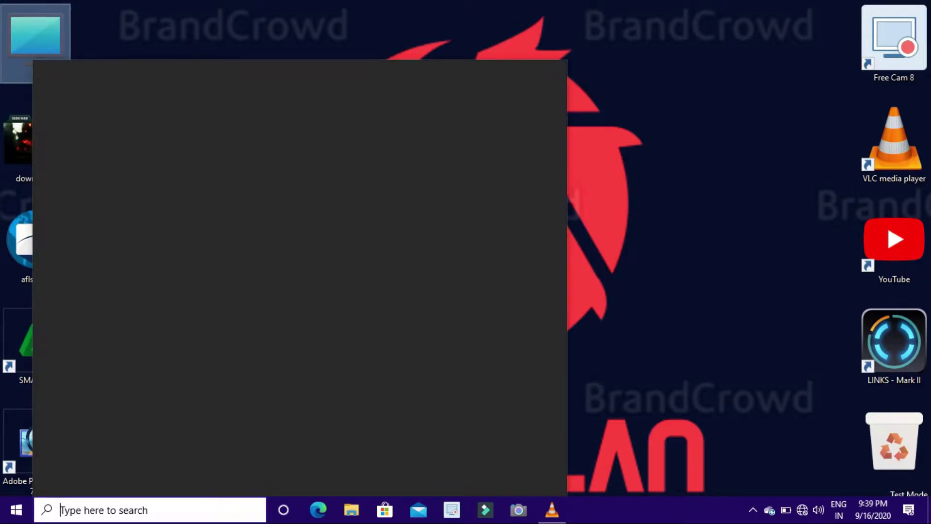
text(cm)
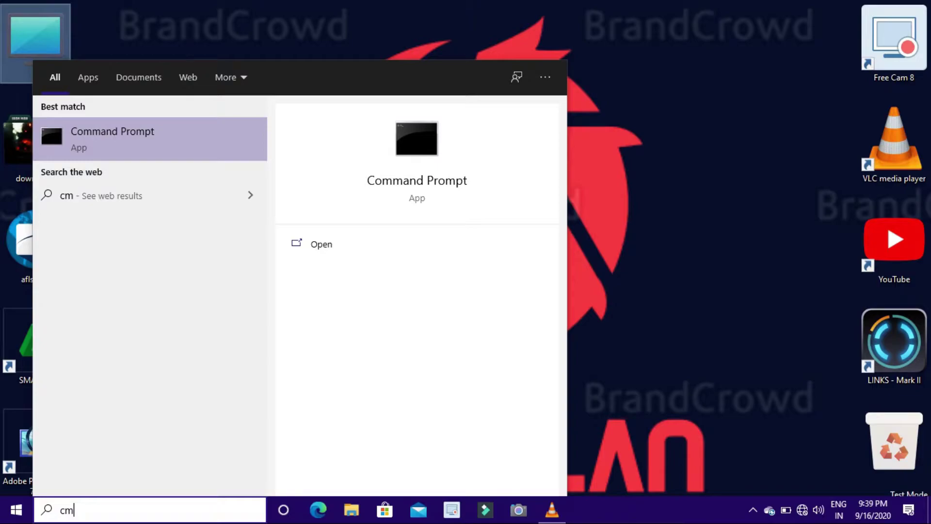
text(d)
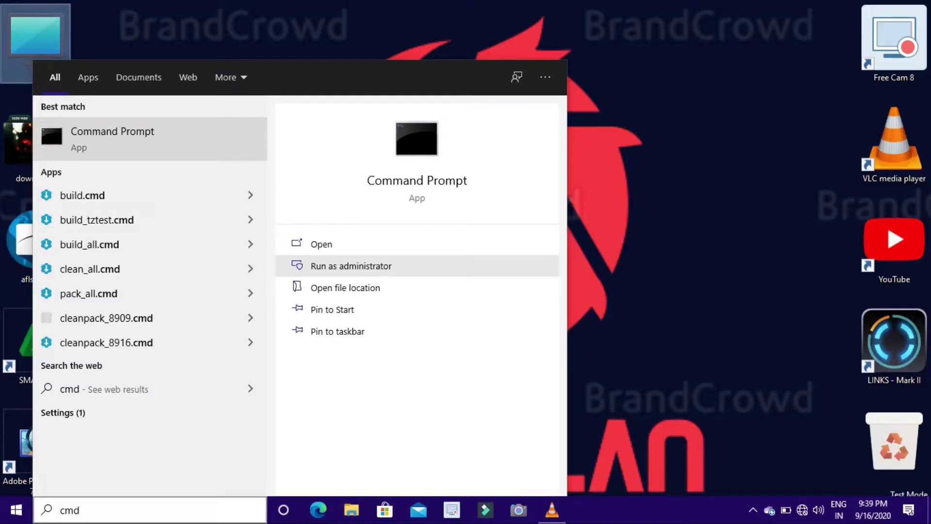
click(351, 265)
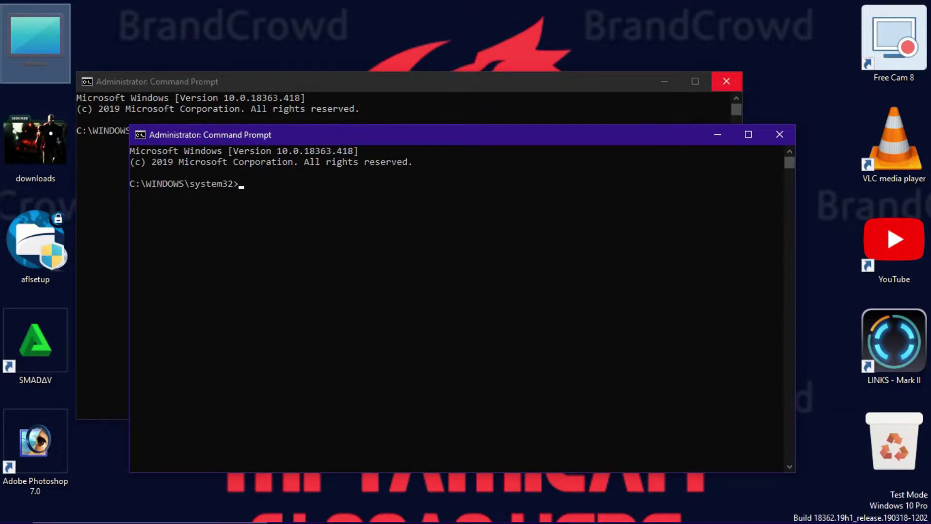
click(726, 81)
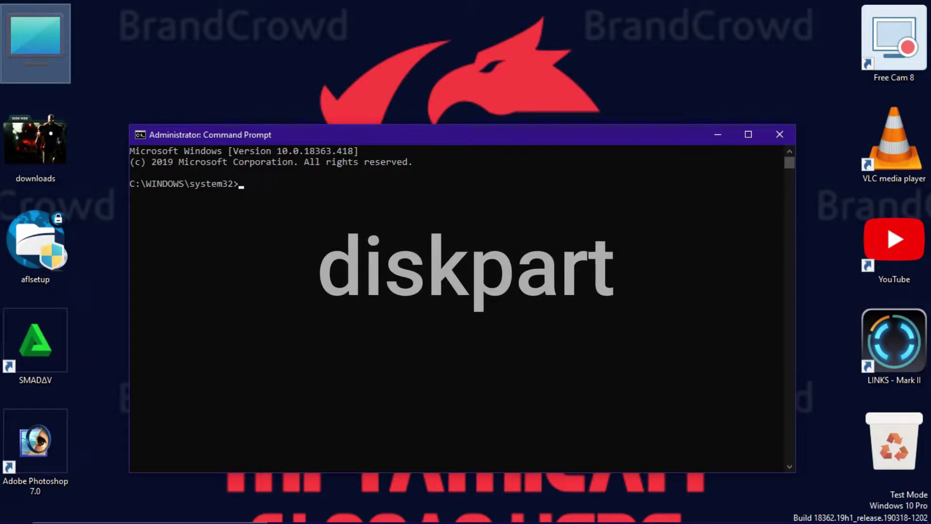
Start the disk partitioning utility with the diskpart command
text(di)
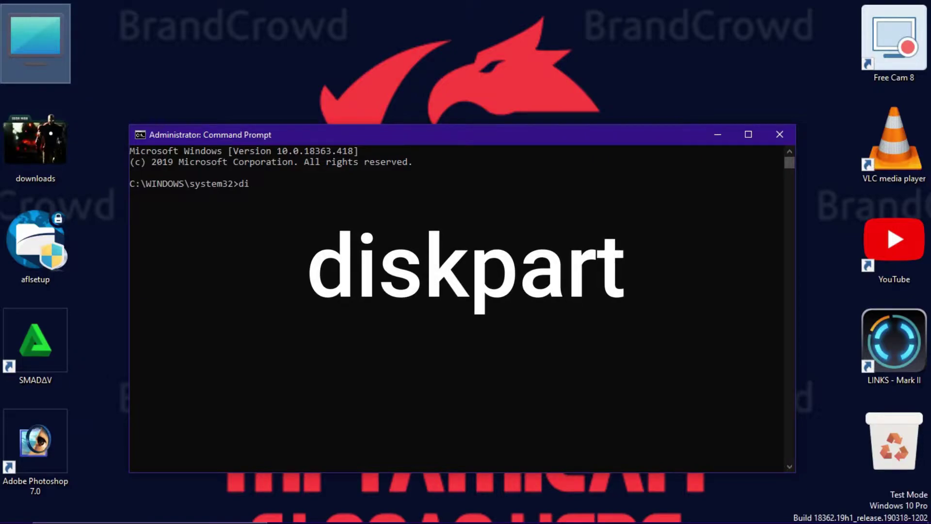
text(sk)
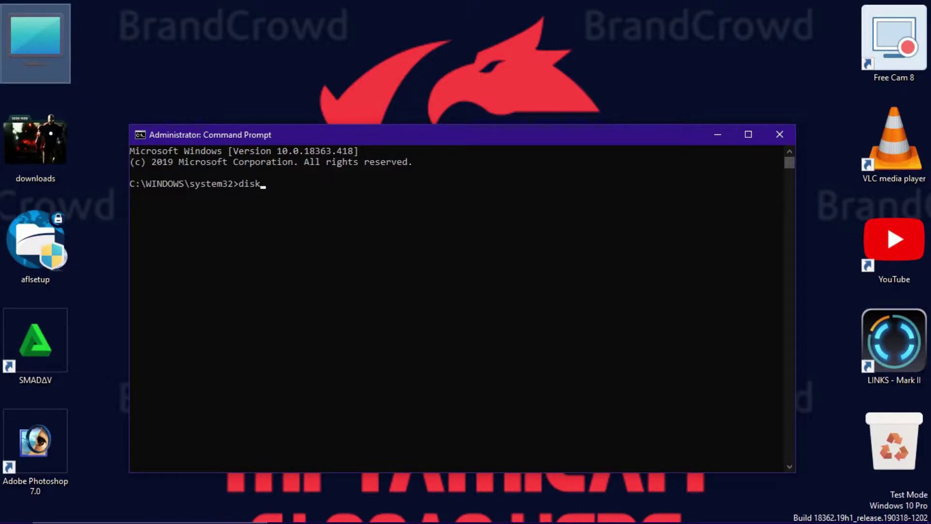
text(part)
key(Return)
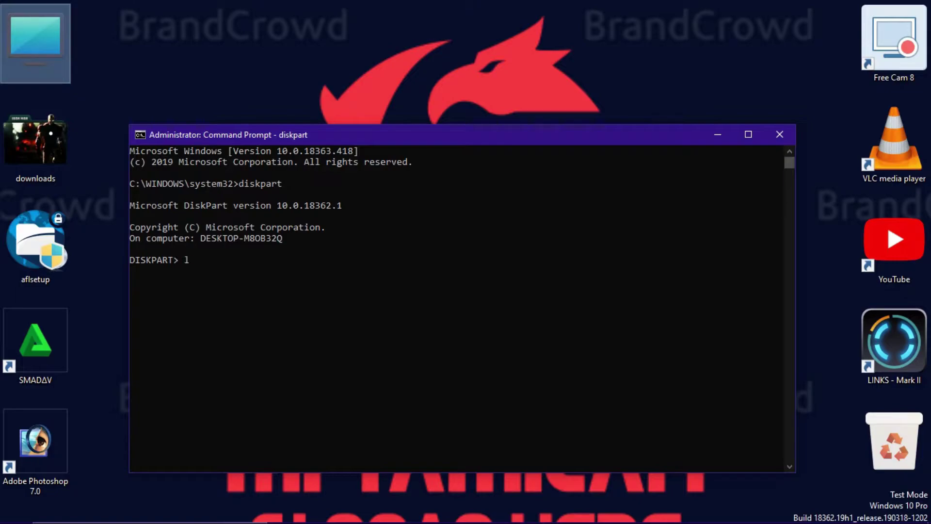
List the available disks with list disk and examine the Disk 1 row to identify the USB drive
text(st di)
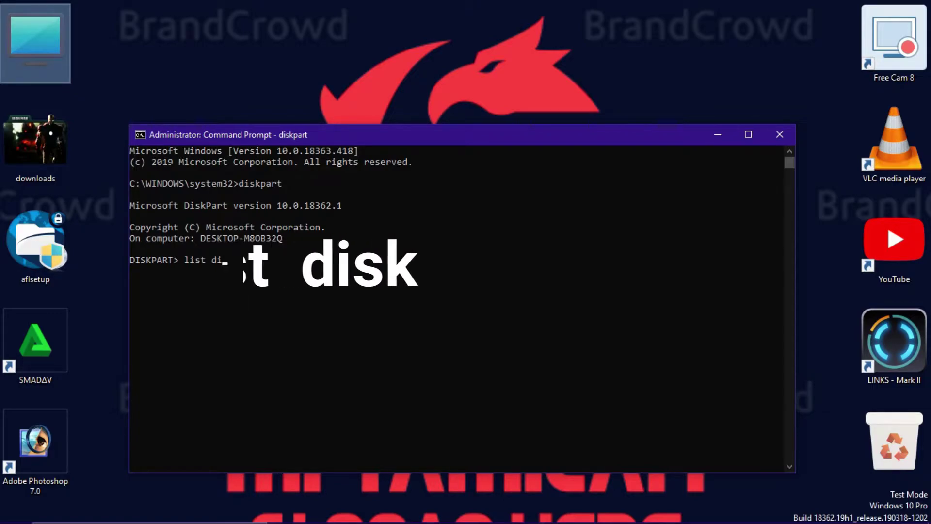
text(sk)
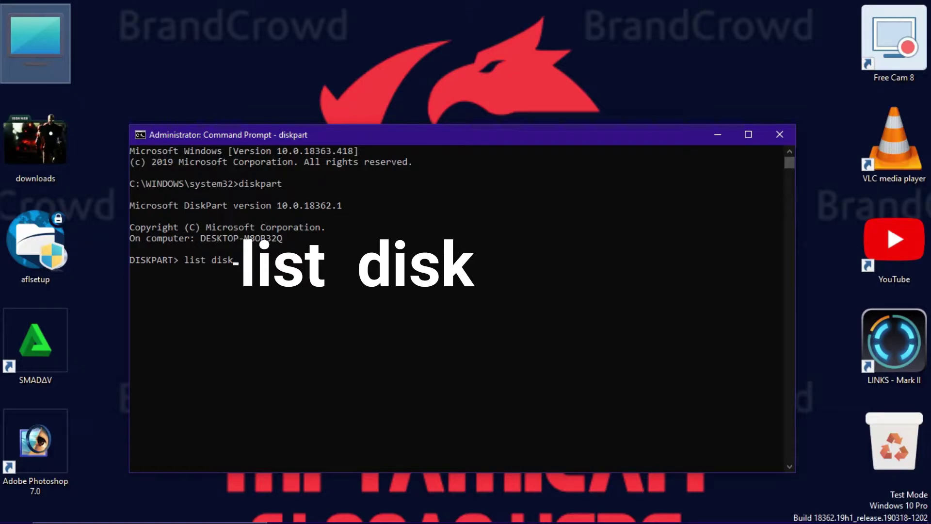
key(Return)
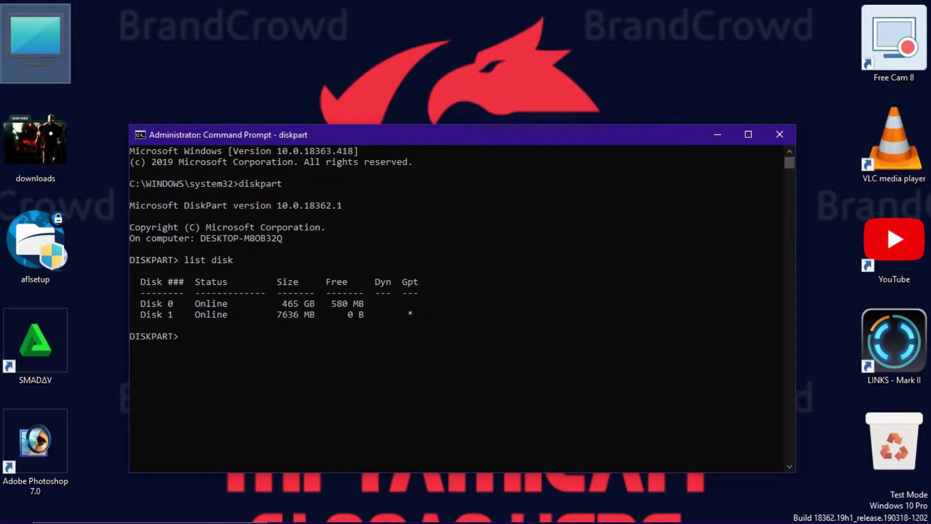
click(137, 314)
drag(137, 314, 387, 314)
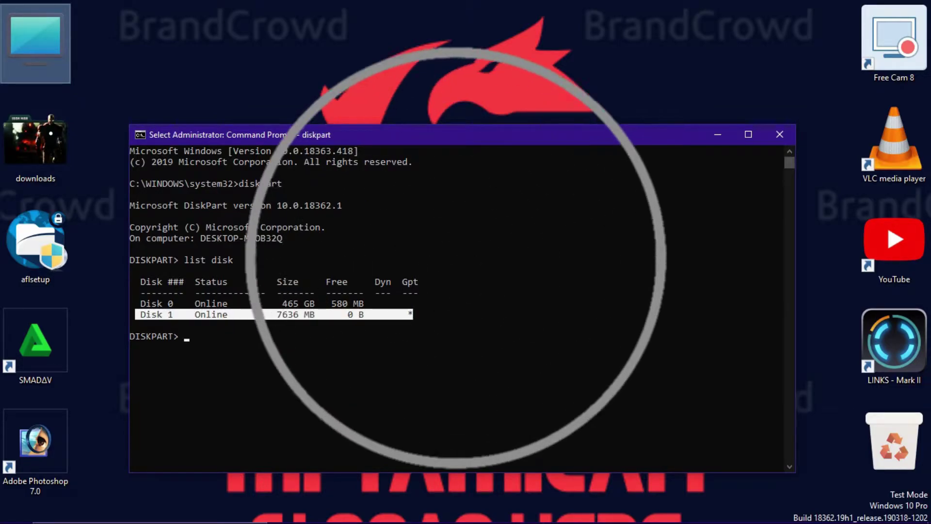
click(241, 335)
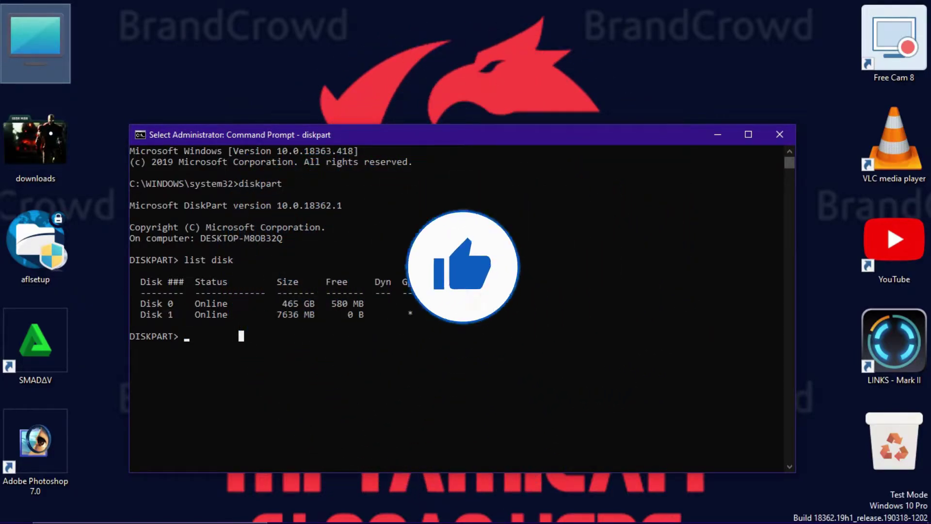
Try to select the USB drive with the command select disk1
text(s)
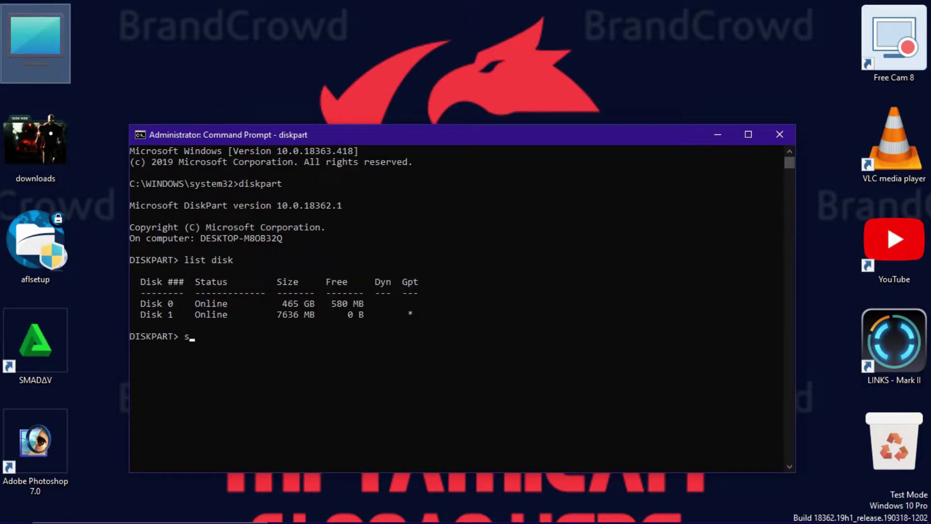
text(elect disk1)
key(Return)
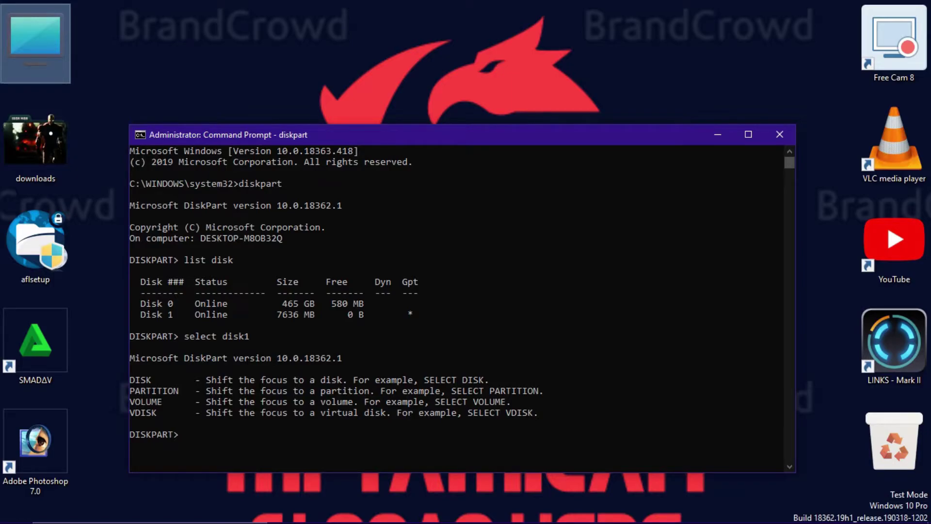
Select the USB drive with select disk 1 and wipe it with the clean command
text(select disk 1)
key(Return)
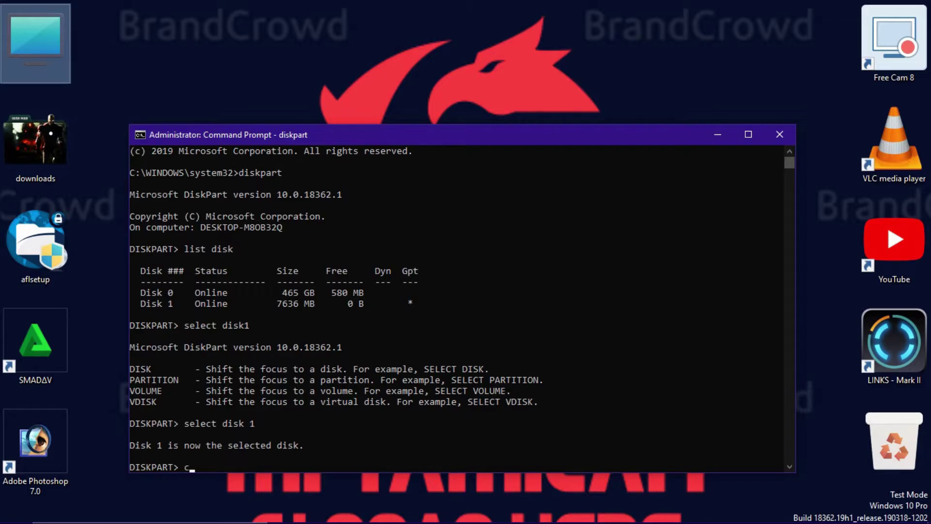
text(le)
text(an)
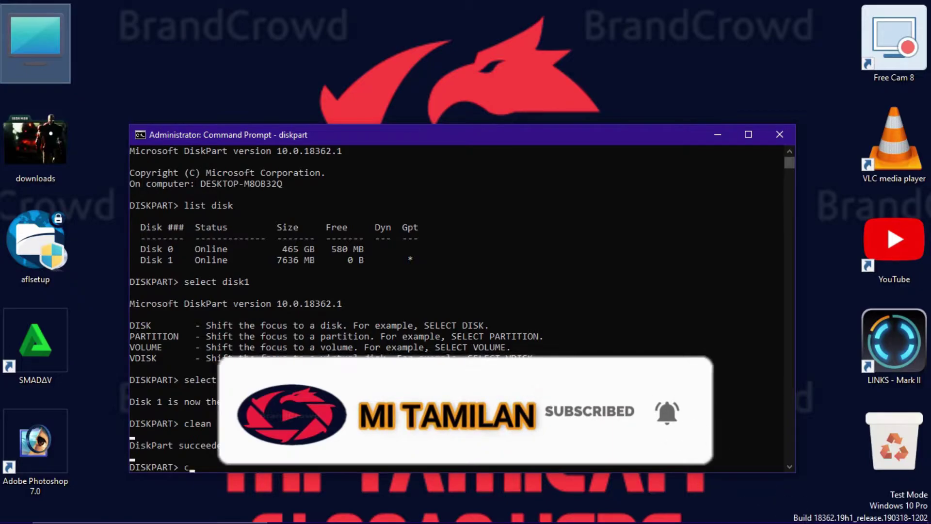
Create a primary partition on the cleaned disk with create partition primary
text(c)
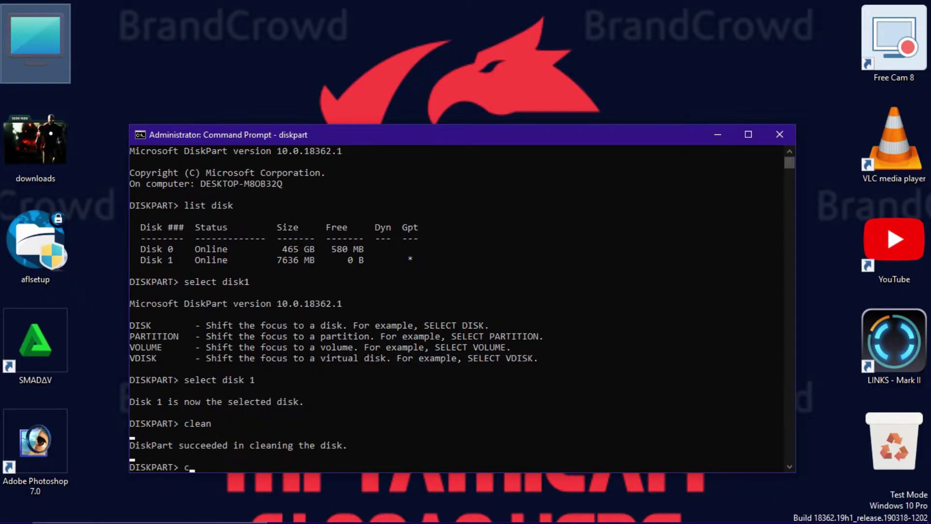
text(rea)
text(te p)
text(artition prim)
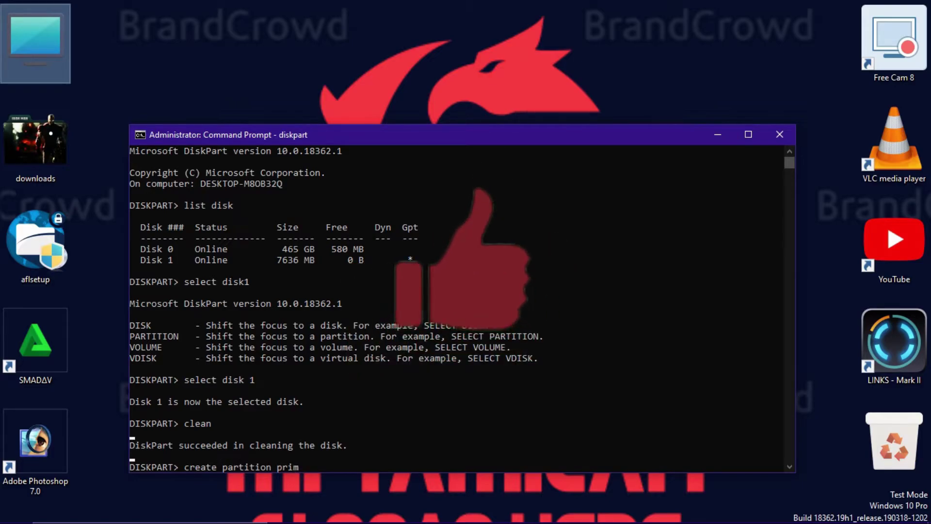
text(ar)
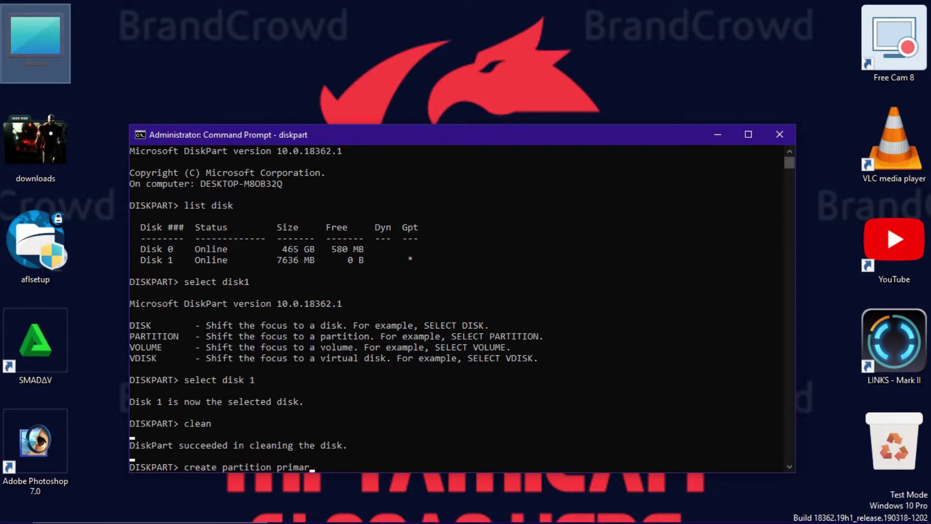
text(y)
key(Return)
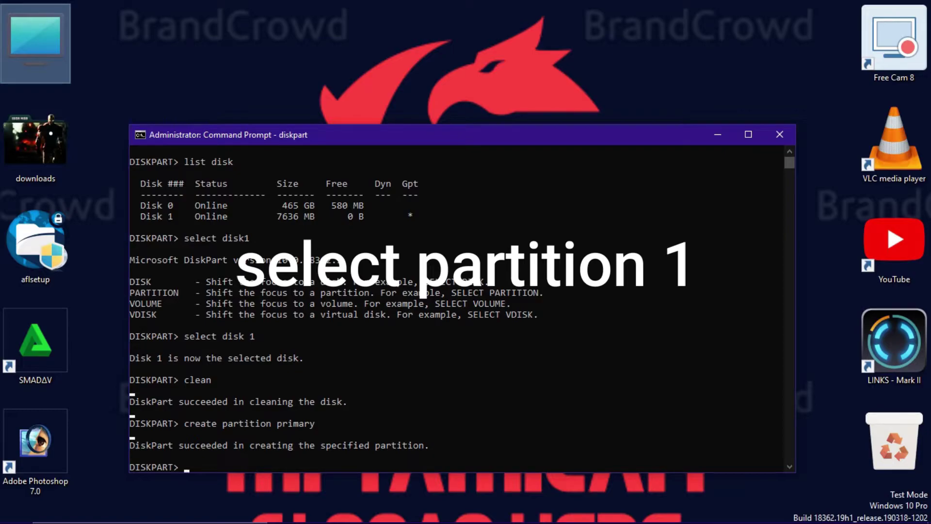
Select the new partition with the command select partition 1
text(select)
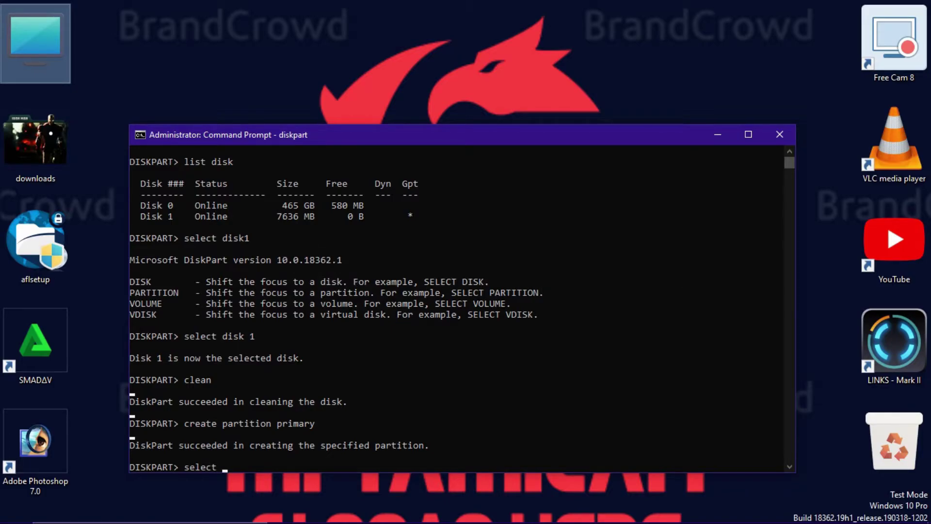
text( partition 1)
key(Return)
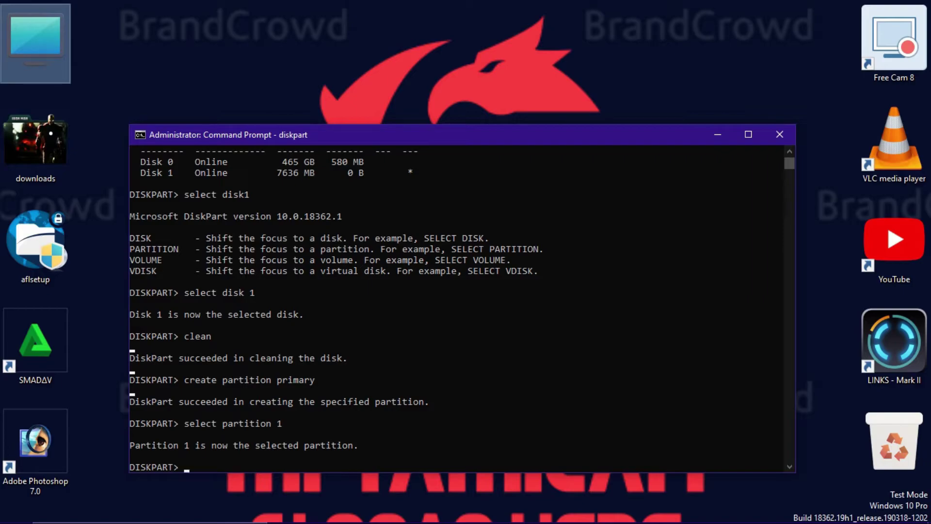
Try to mark the selected partition as active with the active command
text(a)
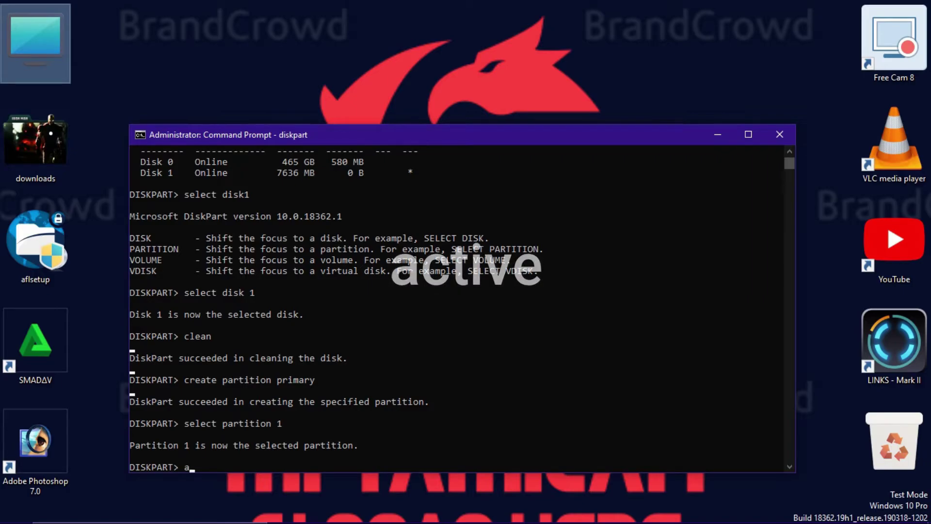
text(c)
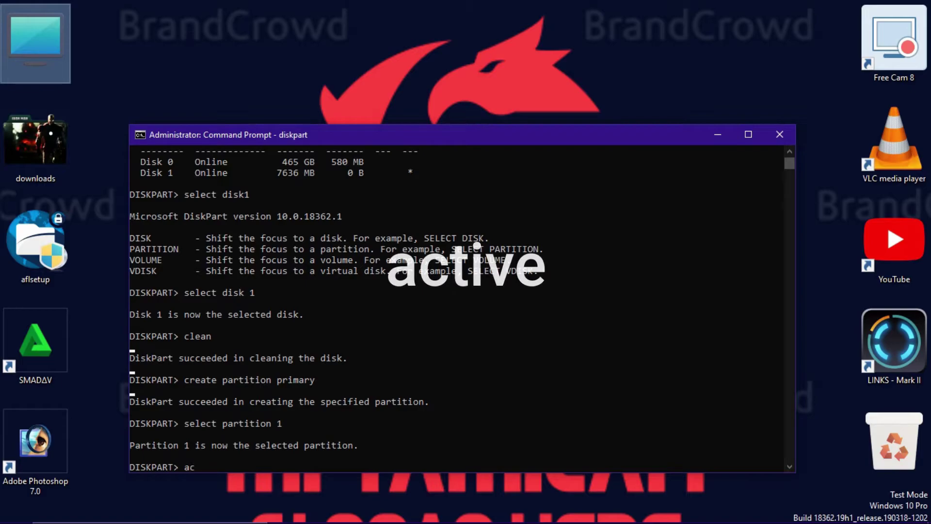
text(t)
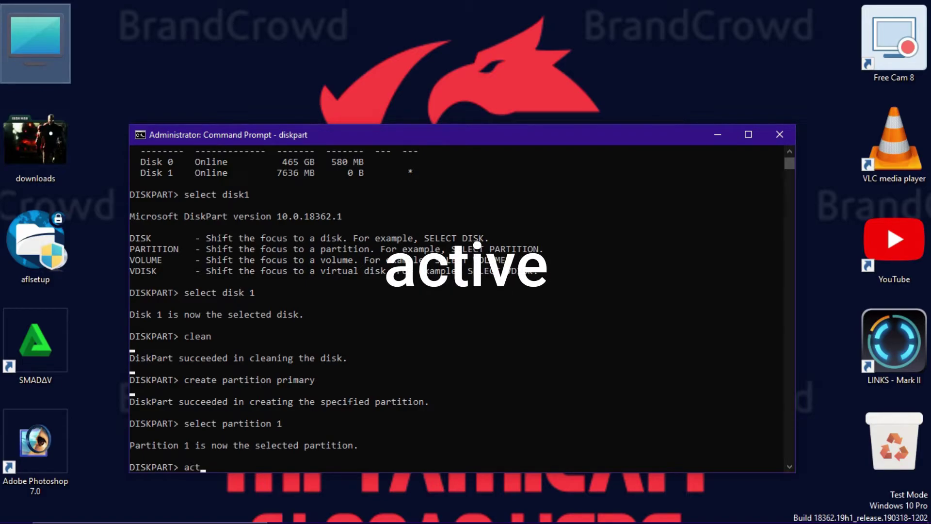
text(ive)
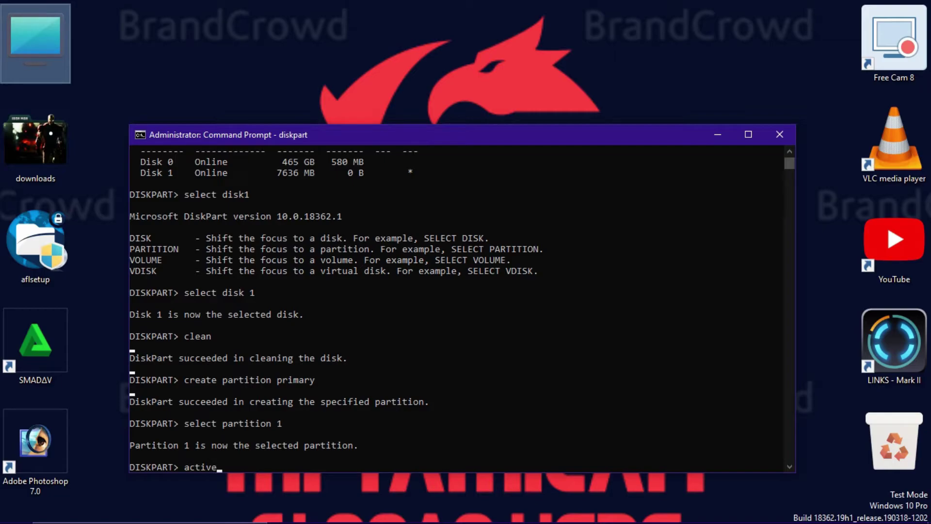
key(Return)
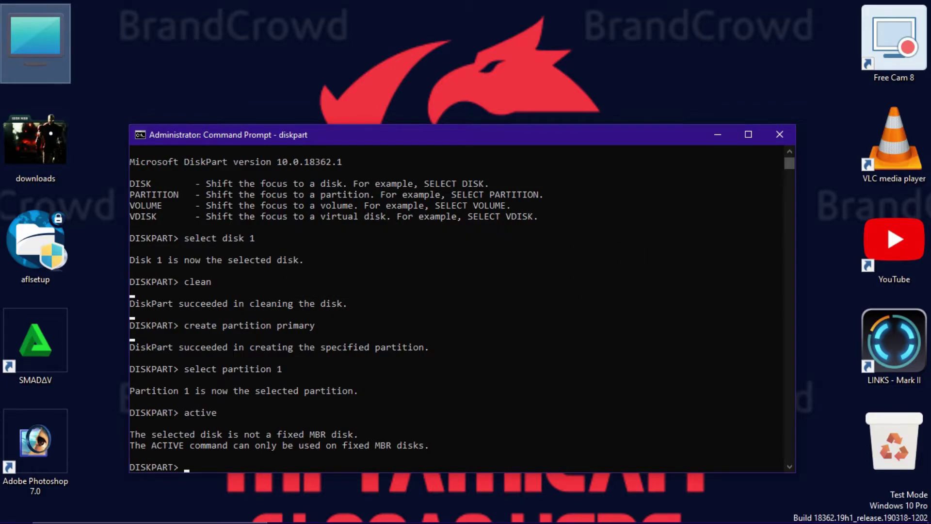
Try to quick-format the selected partition as NTFS with the command farmate fs=ntfs quick
text(far)
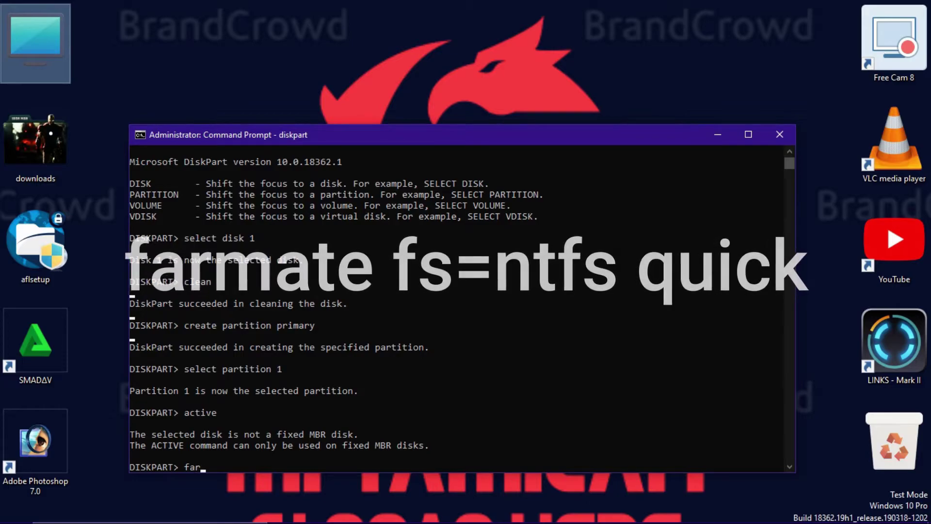
text(ma)
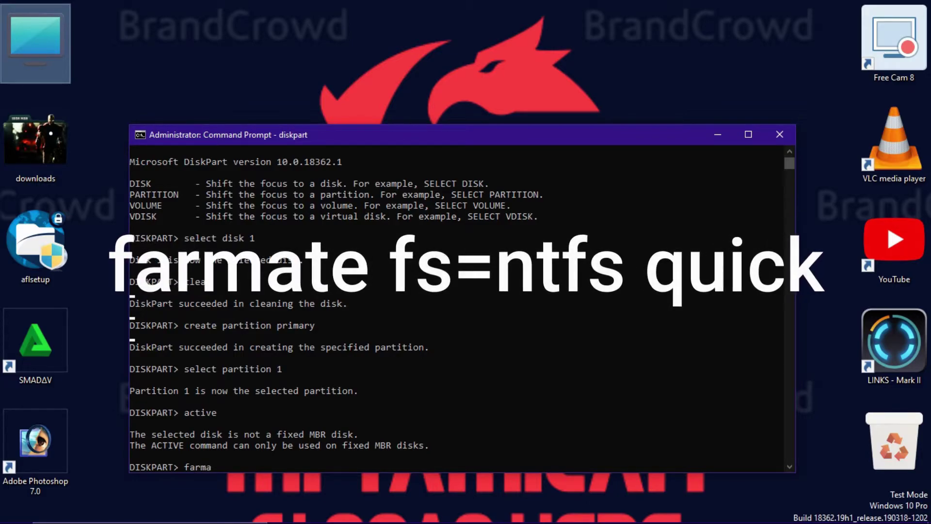
text(te)
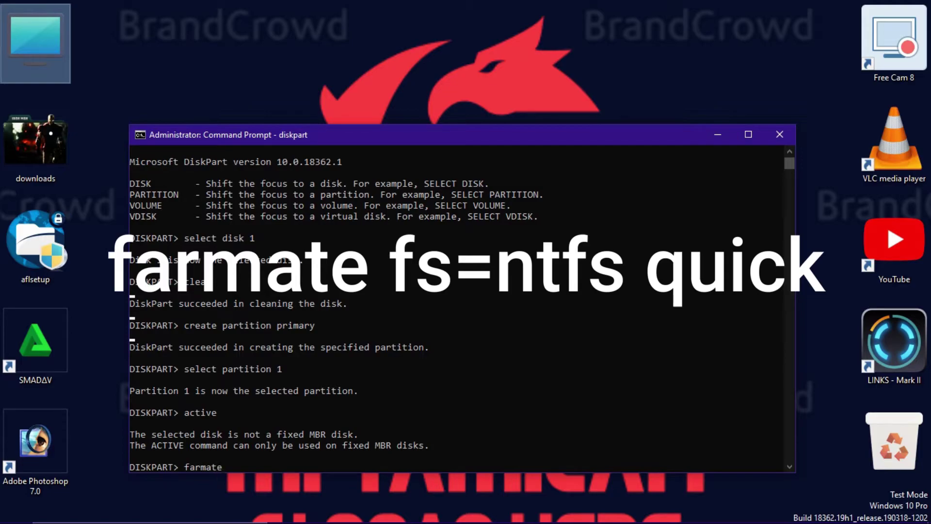
text( fs=nt)
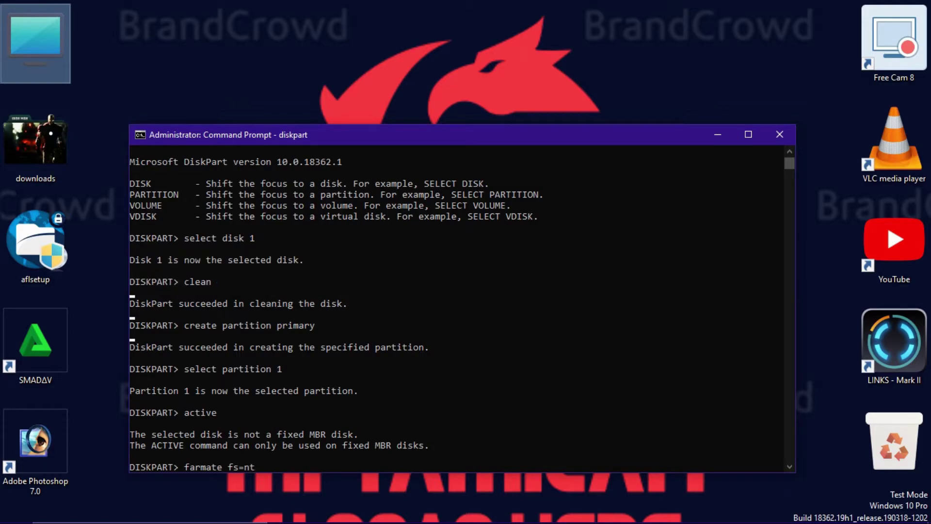
text(fs)
text(quick)
key(Return)
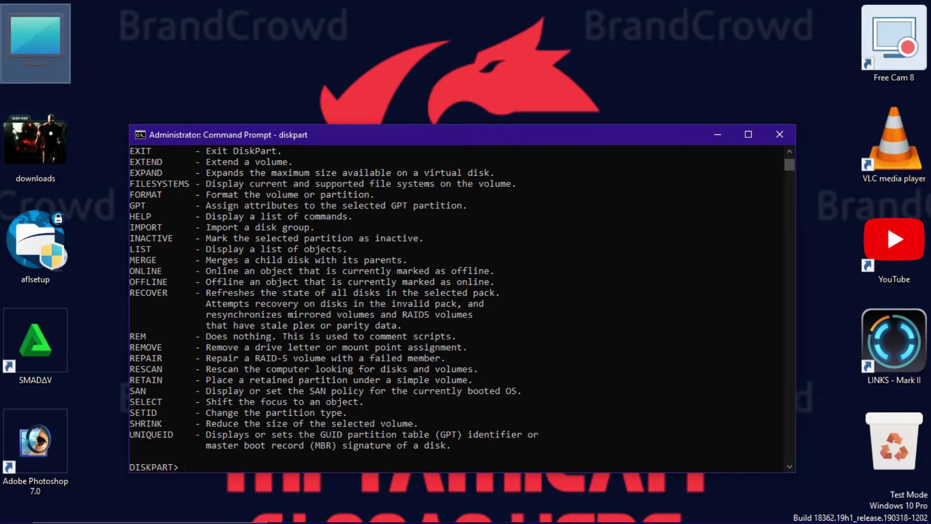
Try to assign a drive letter to the partition by entering asssign
text(asssign)
key(Escape)
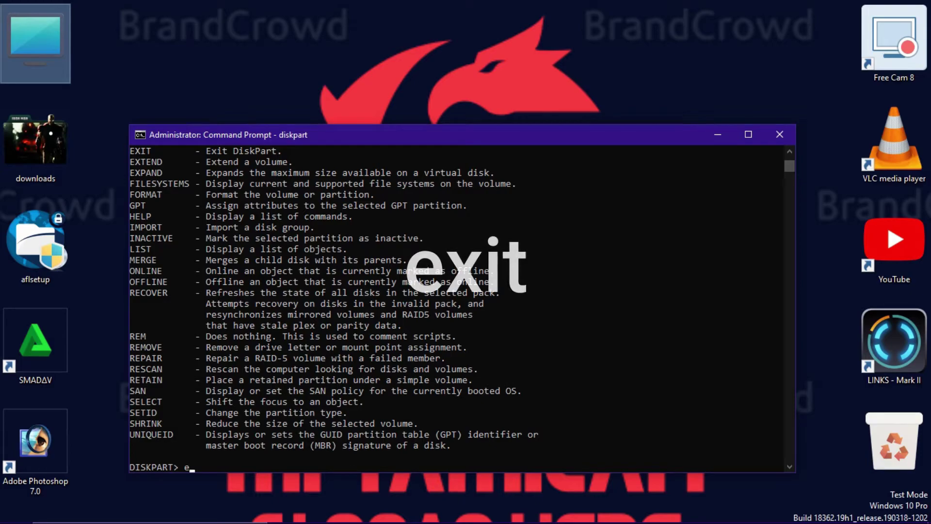
Leave DiskPart with the exit command and close the Command Prompt window
text(xit)
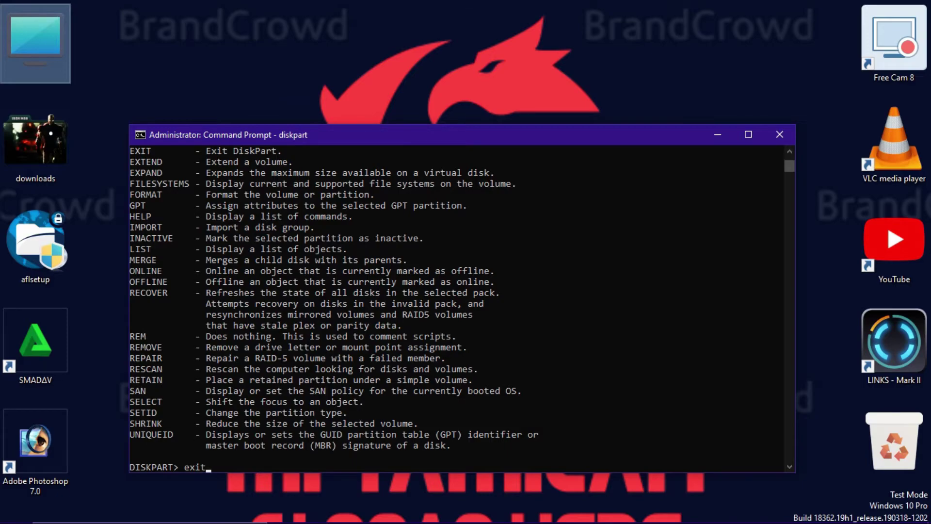
key(Return)
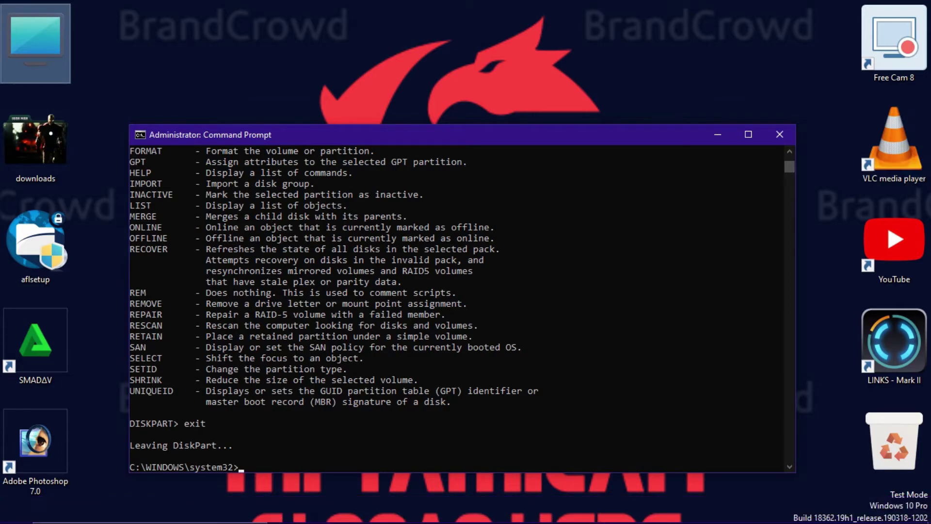
click(779, 135)
Show the computer's drives in a maximized File Explorer window and open Disk Management
key(Return)
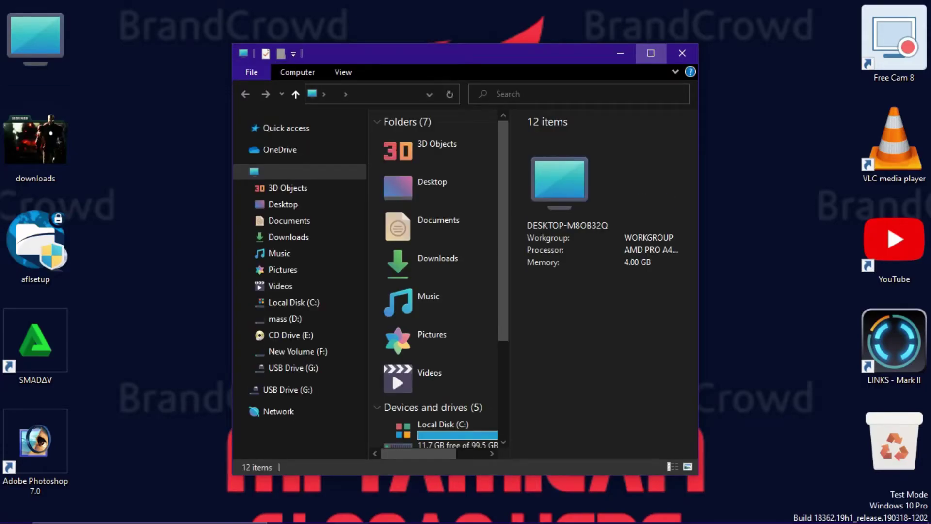
click(651, 53)
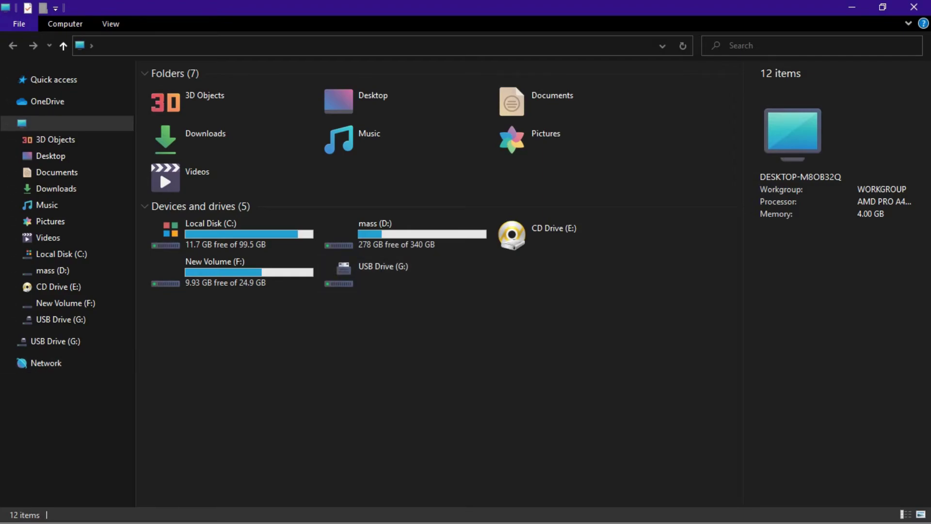
click(16, 509)
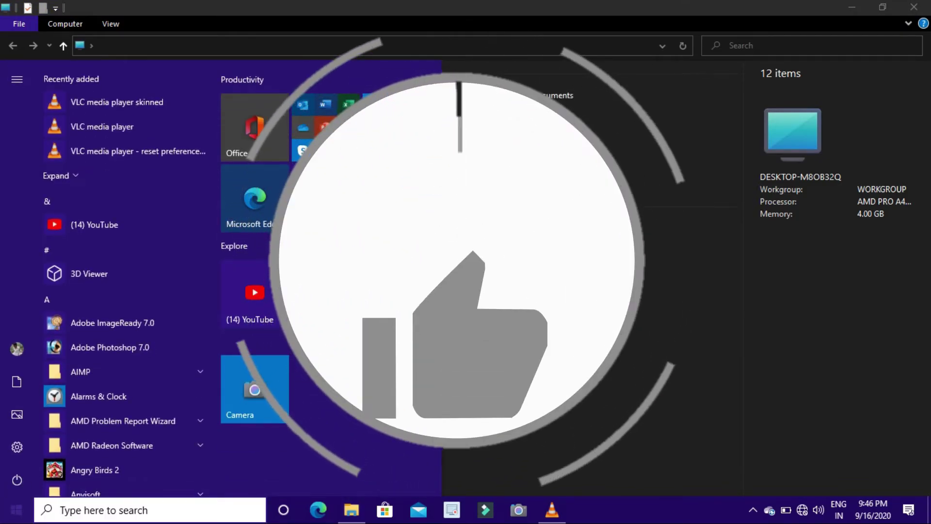
right_click(16, 509)
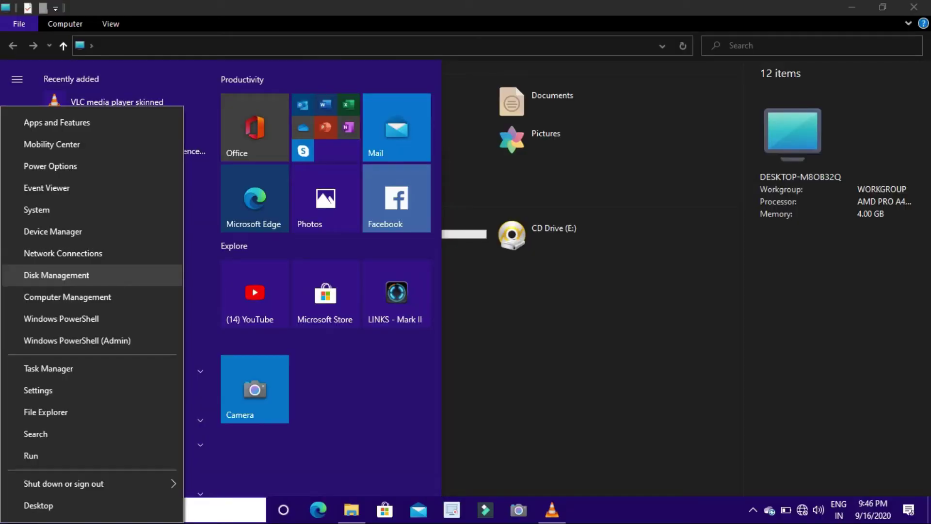
click(57, 275)
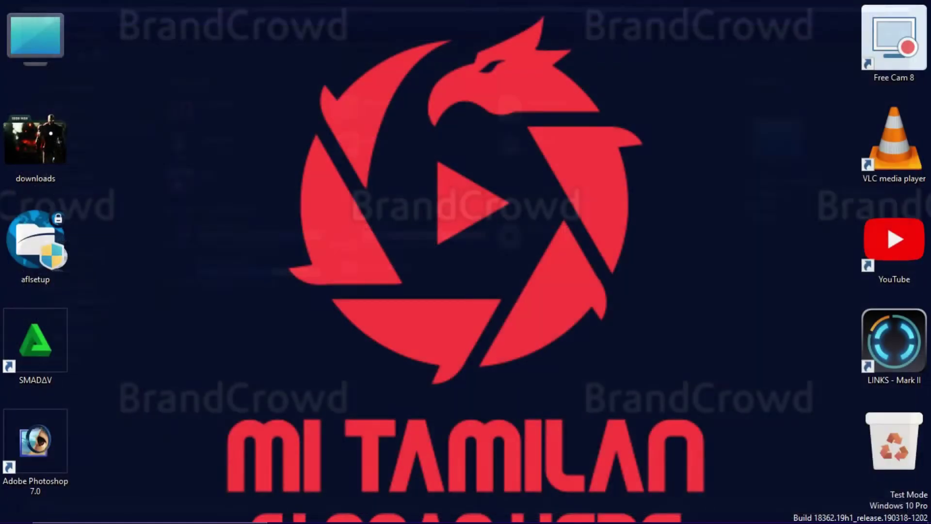
mouse_move(16, 509)
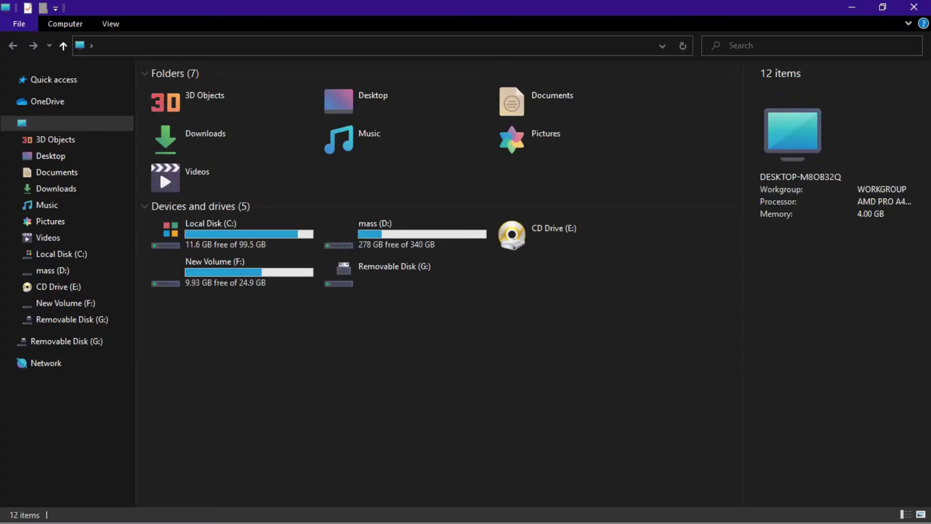
Open the removable disk G: and accept the offer to format it
click(388, 269)
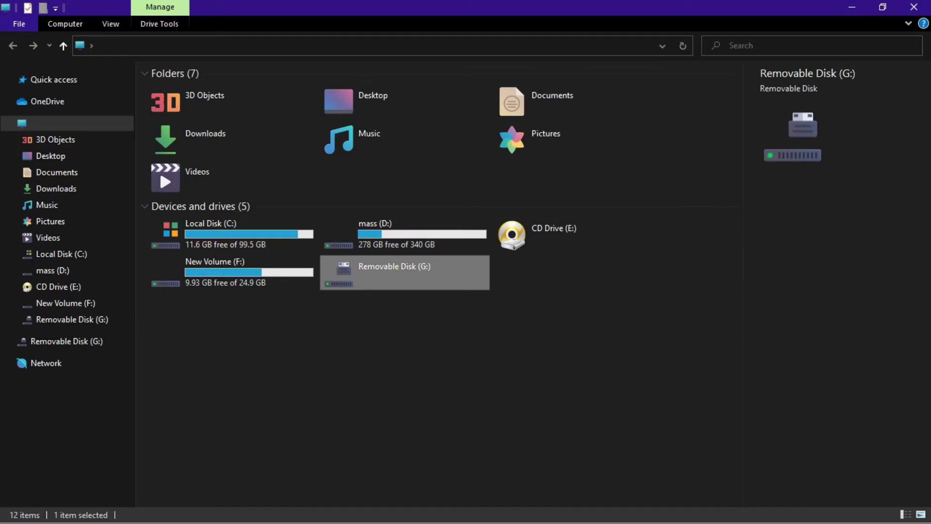
key(Return)
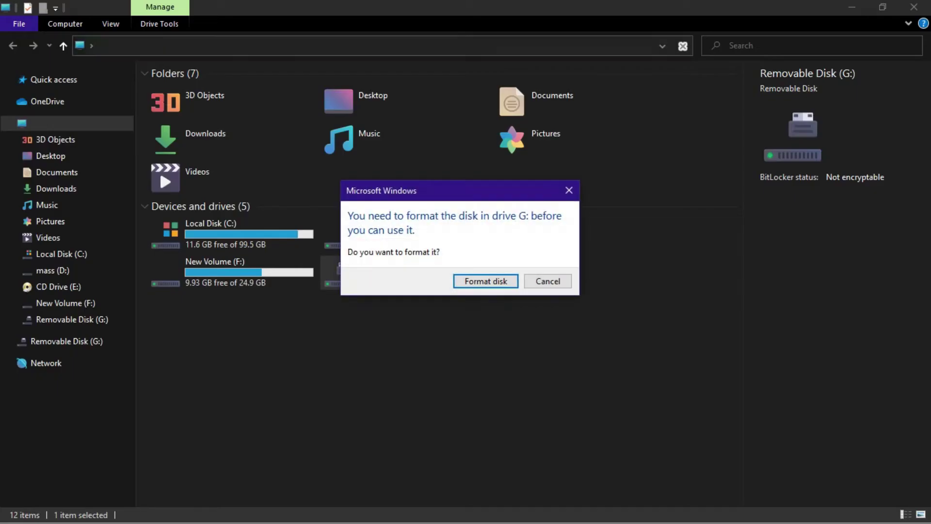
key(Escape)
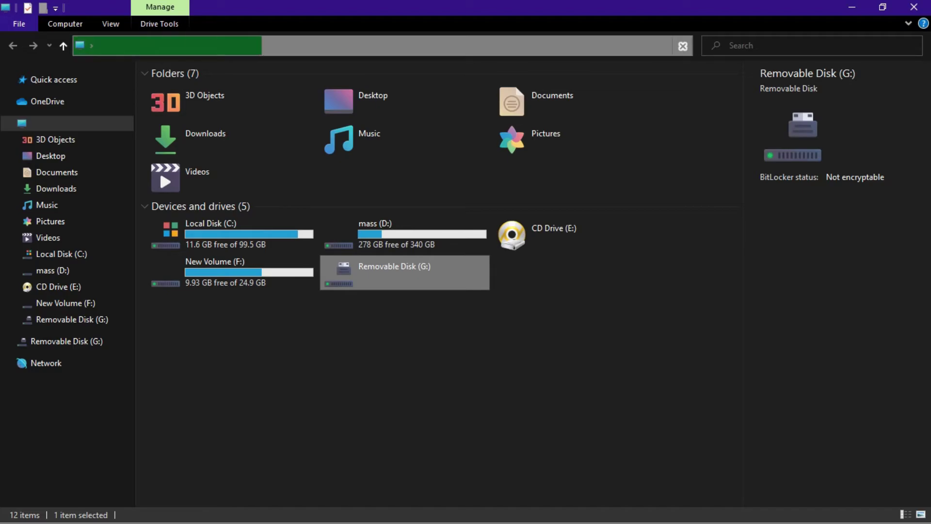
key(super)
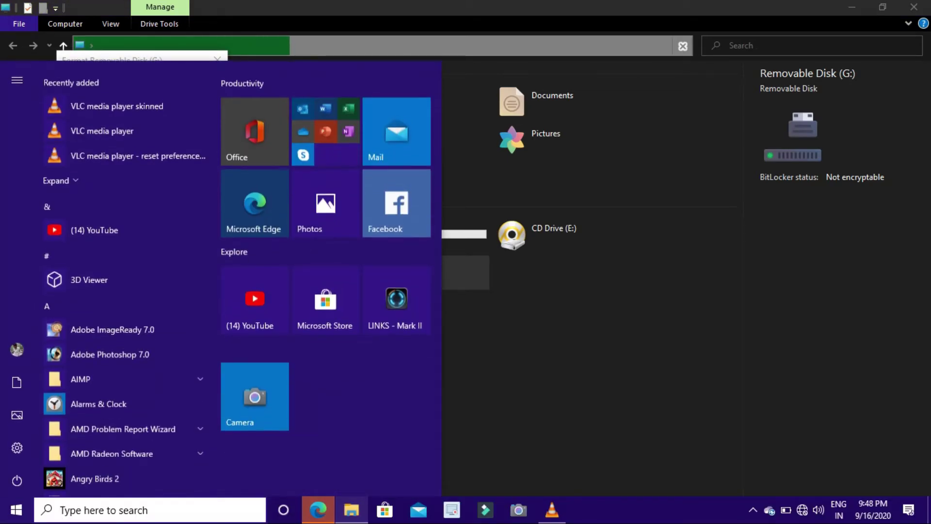
key(super)
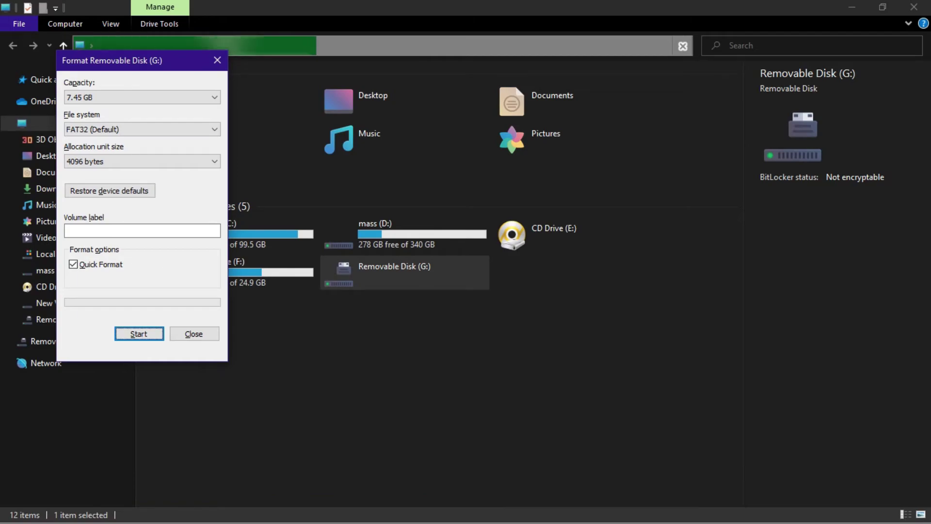
Quick-format the removable disk G: with the NTFS file system and close the format dialog
click(143, 129)
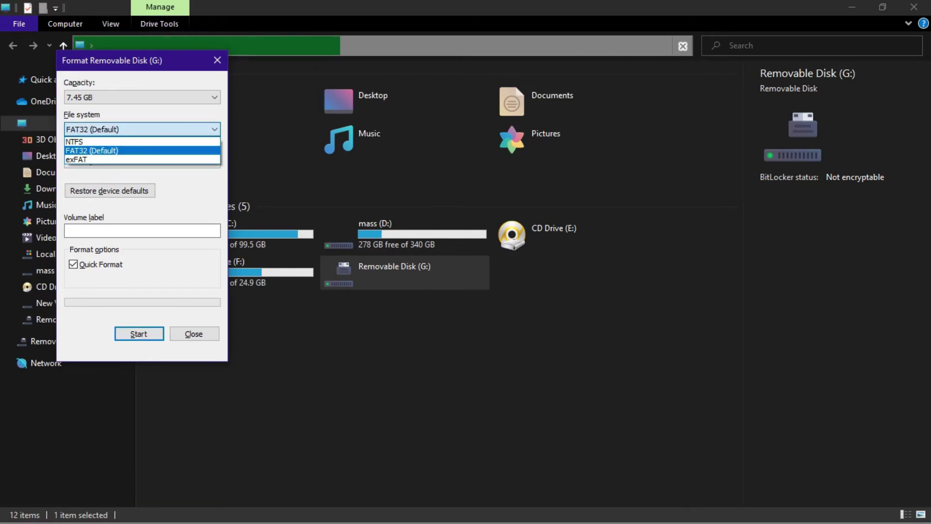
key(Up)
key(Return)
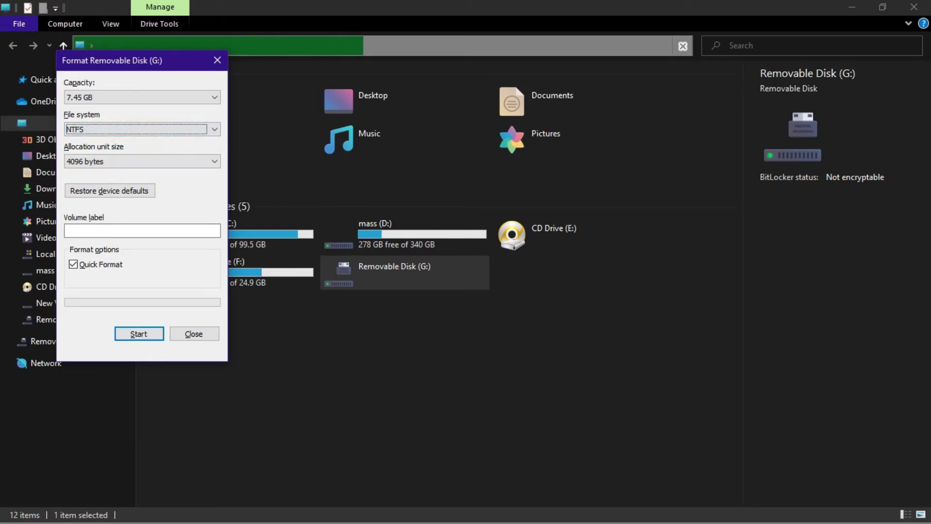
key(Return)
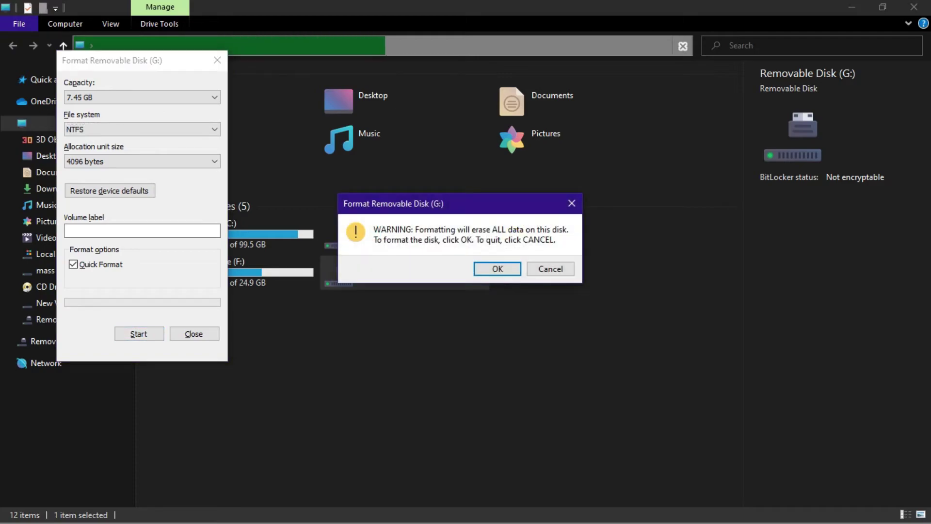
key(Return)
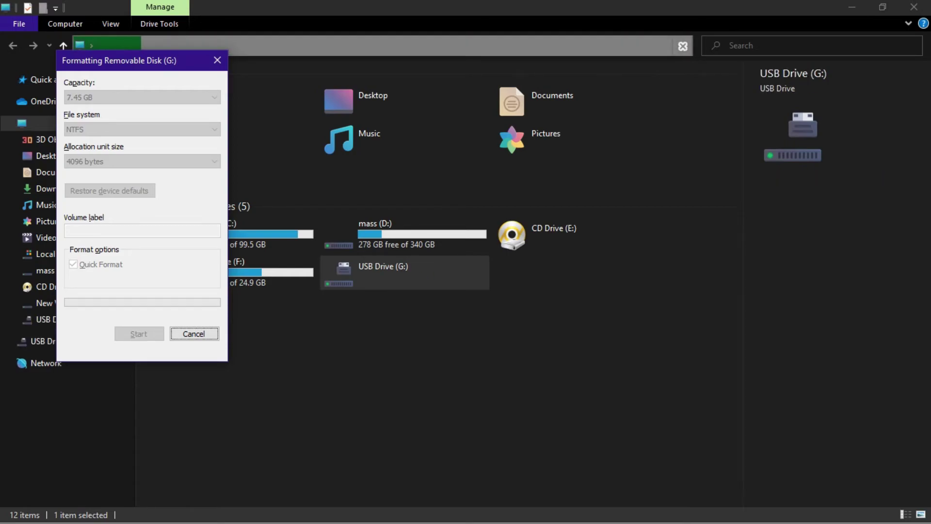
key(Return)
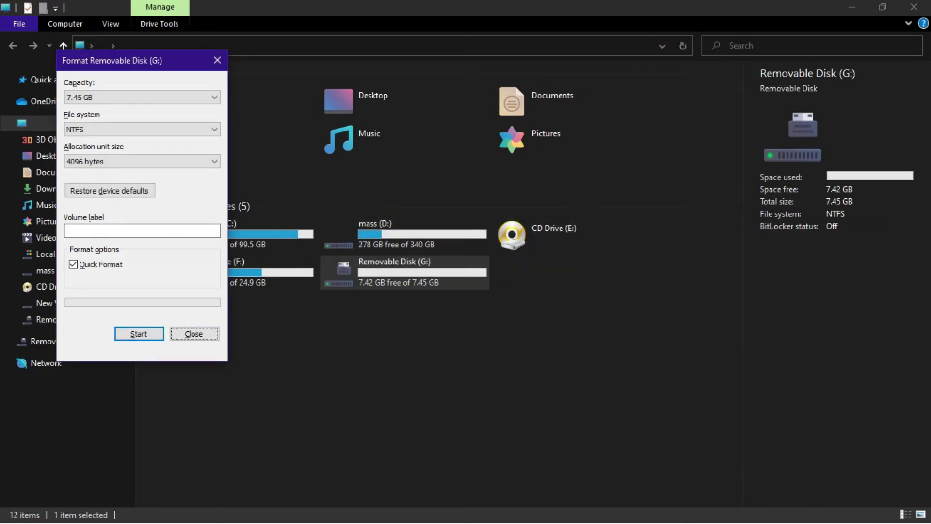
key(Escape)
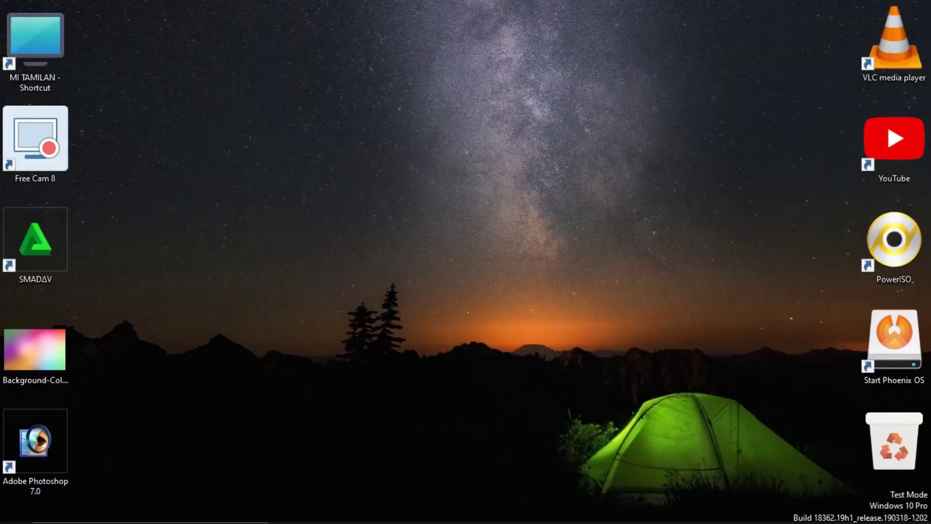
Refresh the desktop and open local drive D: from the computer shortcut
right_click(357, 111)
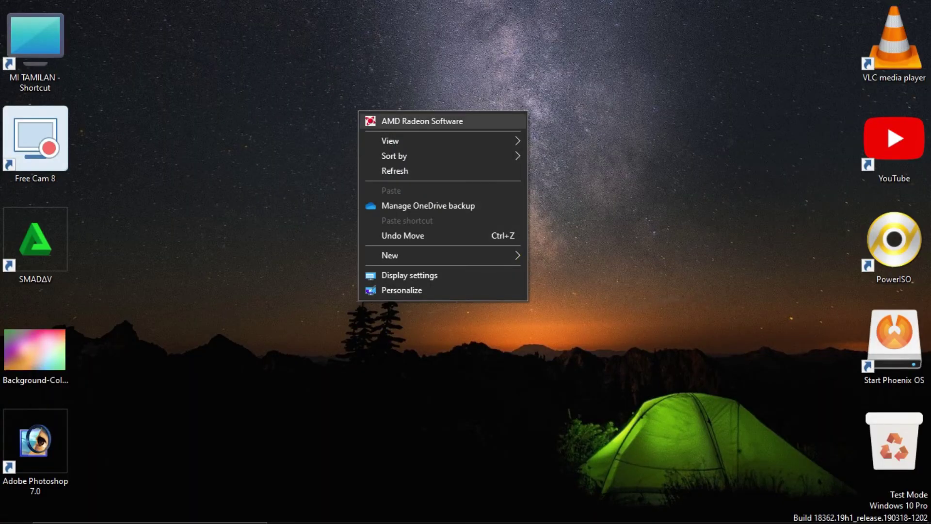
click(387, 172)
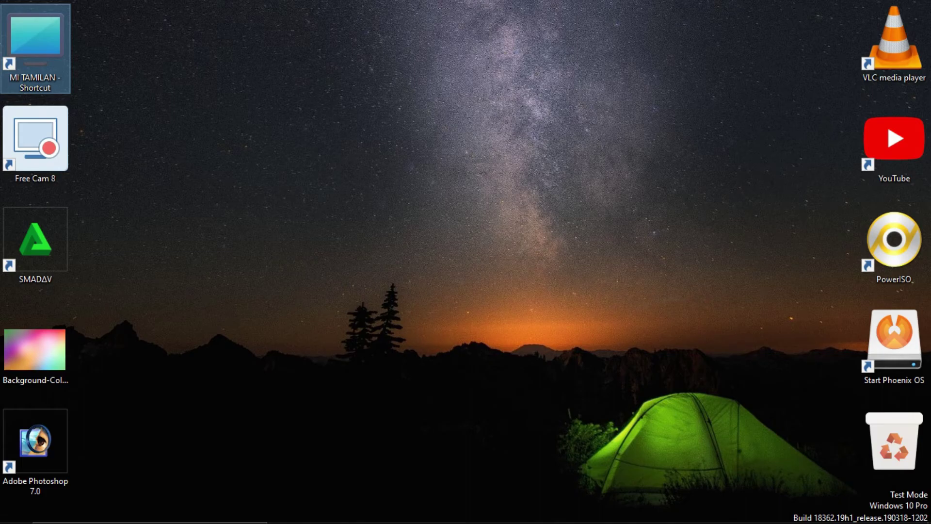
key(Return)
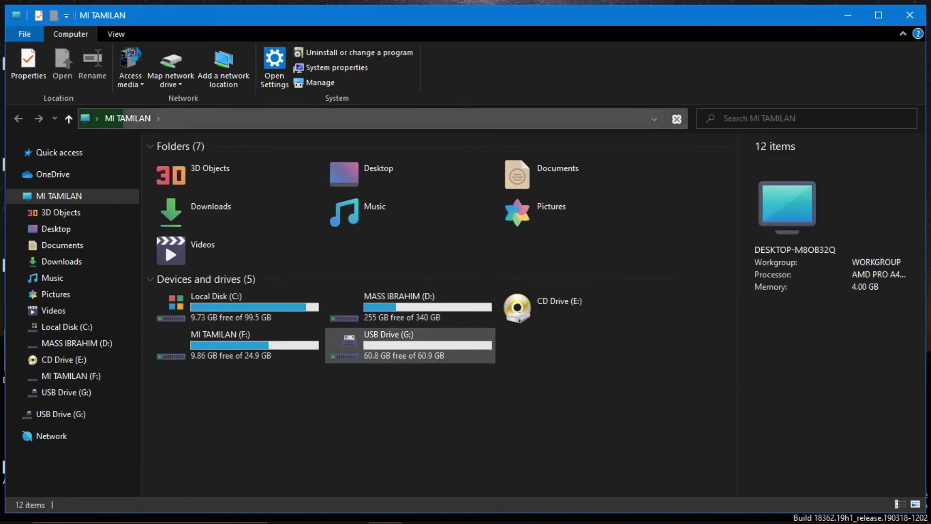
click(409, 306)
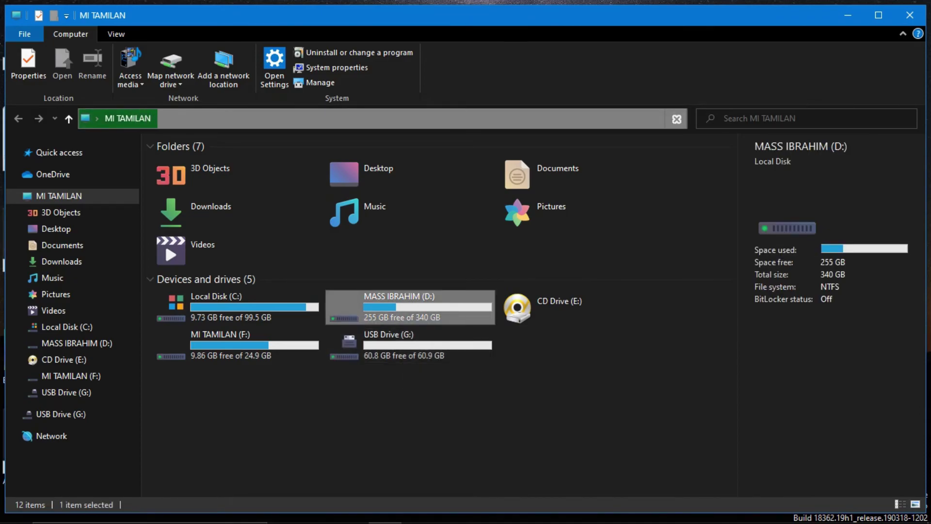
key(Return)
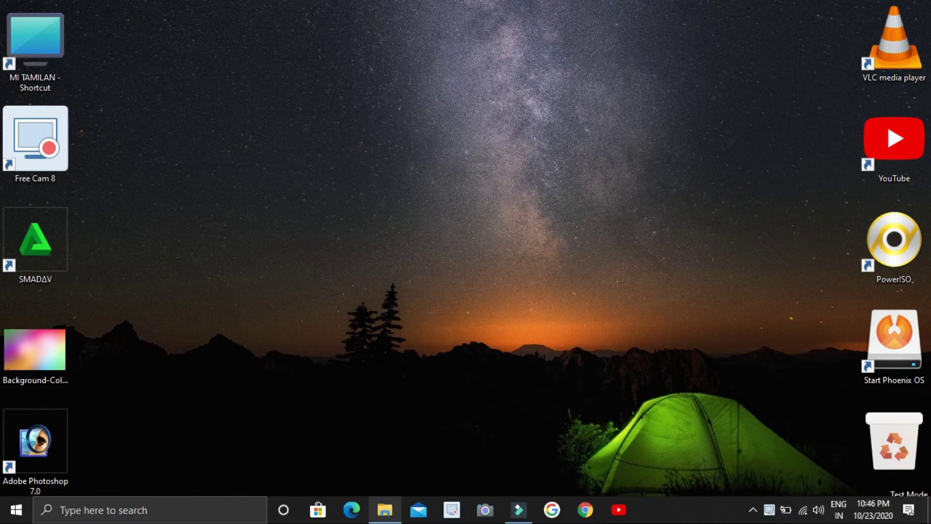
click(384, 509)
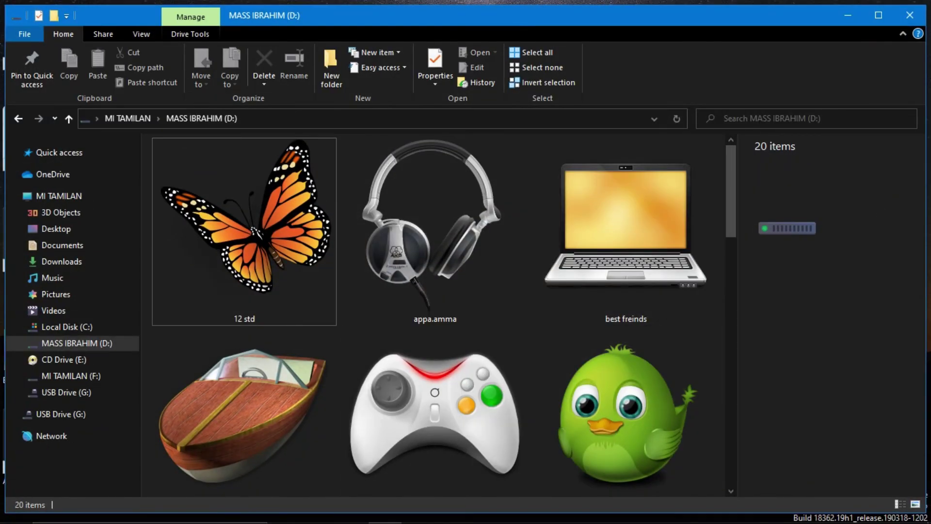
Find and open the win 10 folder on drive D:
scroll(434, 315, down, 3)
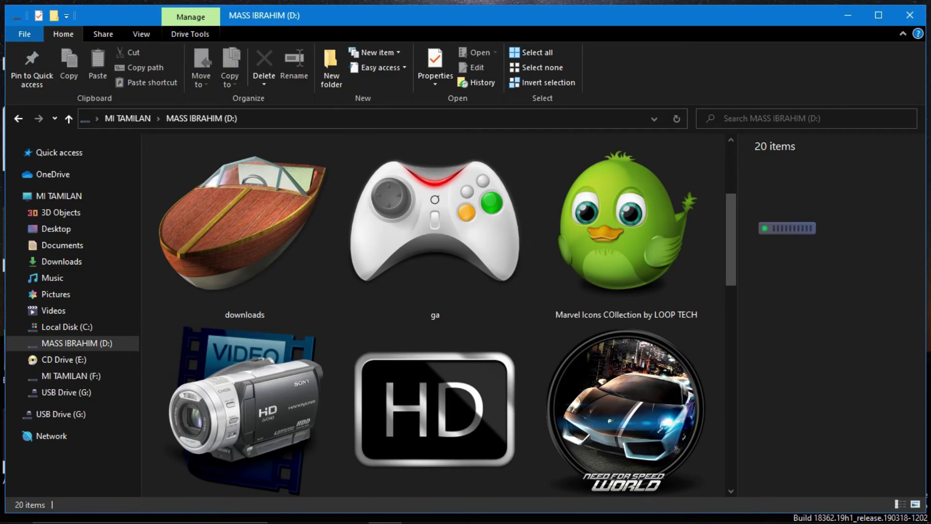
scroll(597, 271, down, 5)
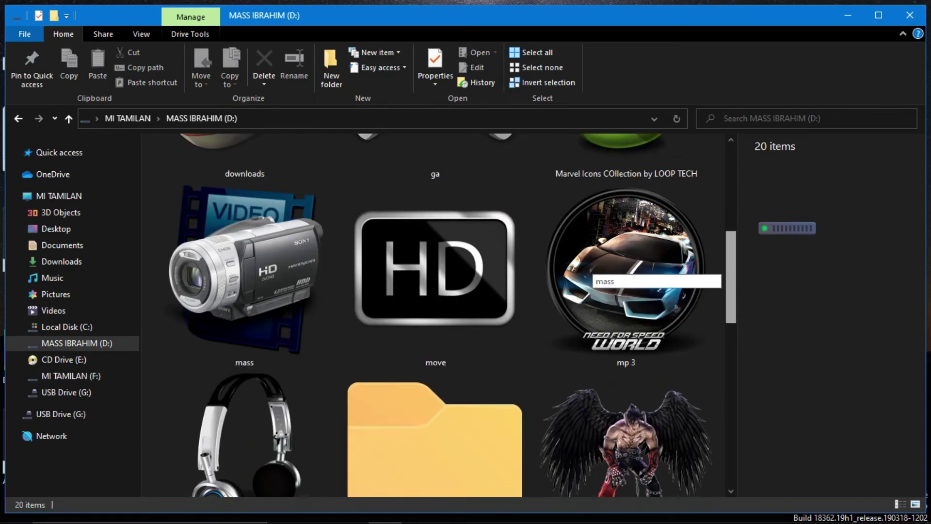
scroll(596, 272, down, 1)
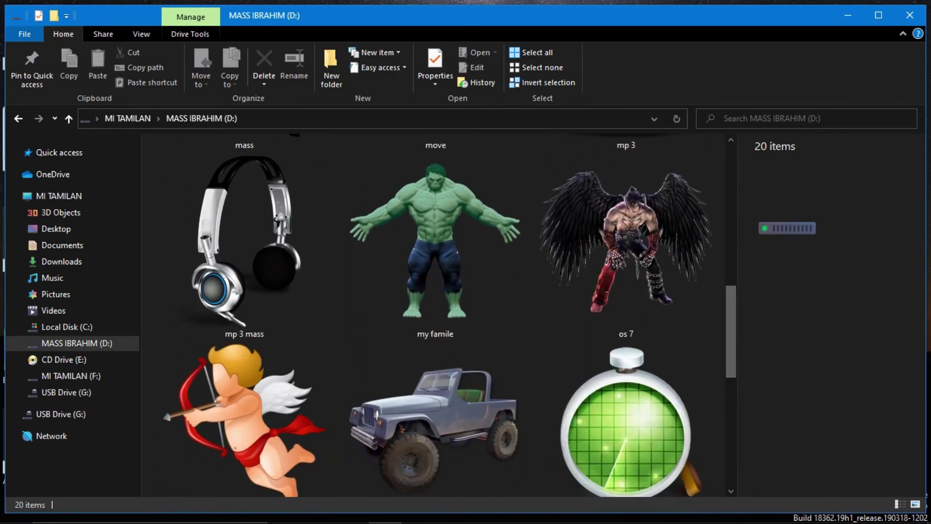
scroll(592, 354, down, 4)
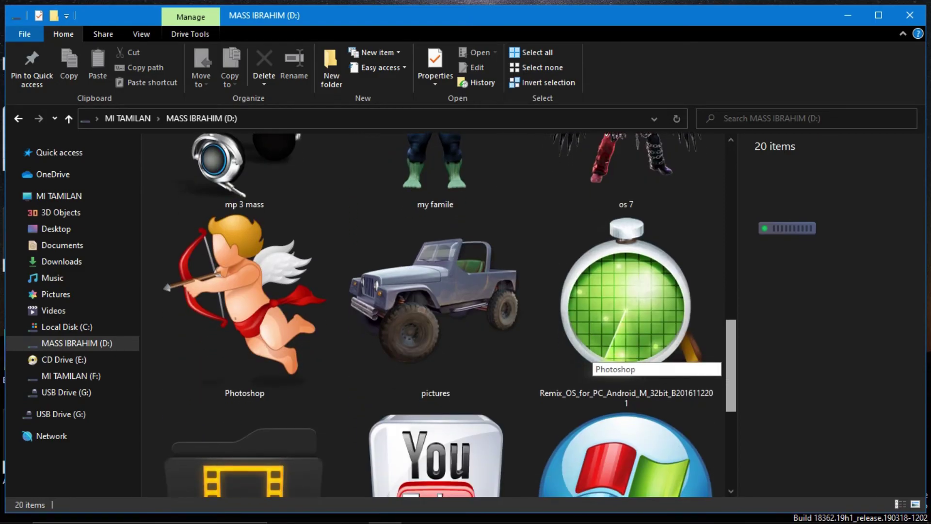
scroll(593, 359, down, 1)
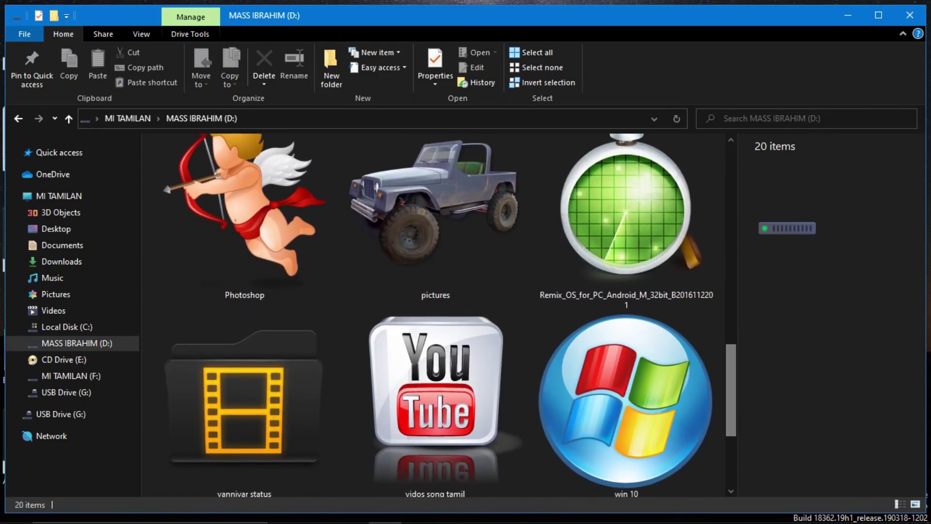
click(593, 358)
double_click(592, 359)
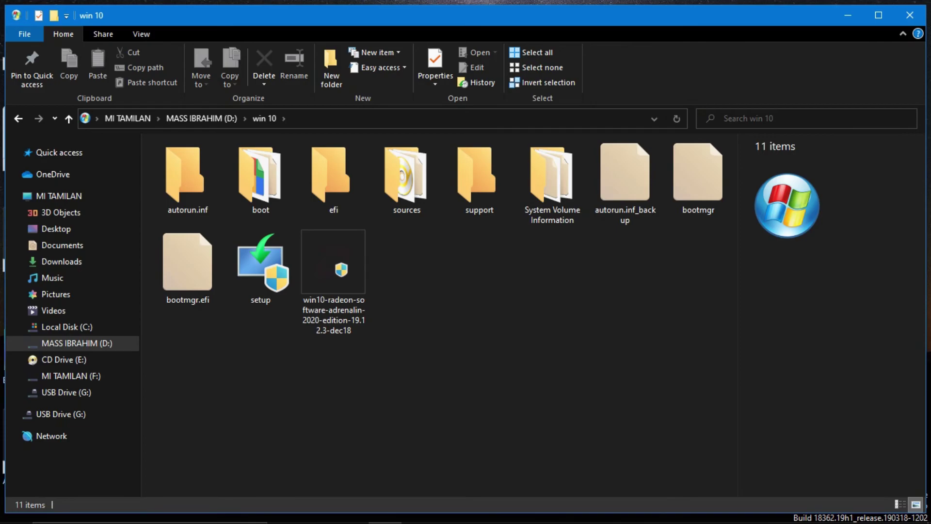
Copy all files and folders in the win 10 folder
drag(713, 409, 145, 170)
right_click(155, 167)
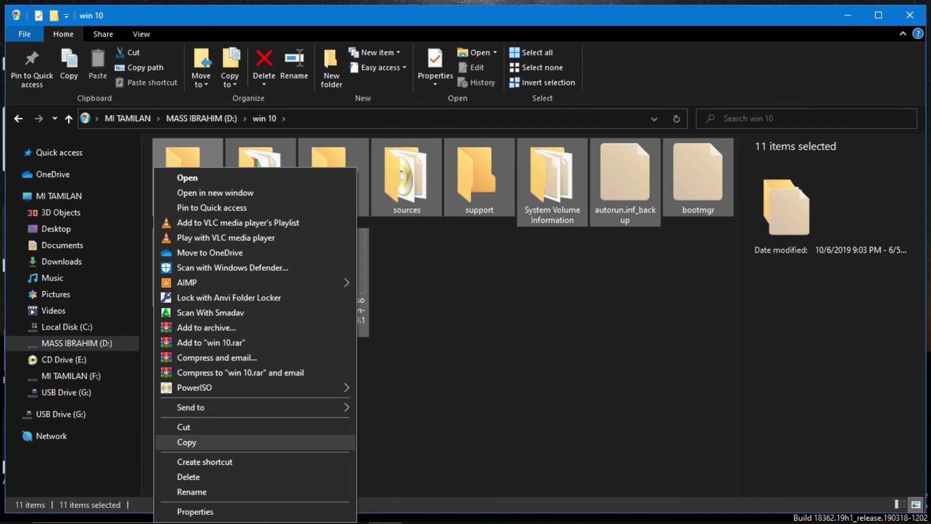
click(187, 441)
Permanently delete the firebird file from USB Drive (G:)
click(67, 392)
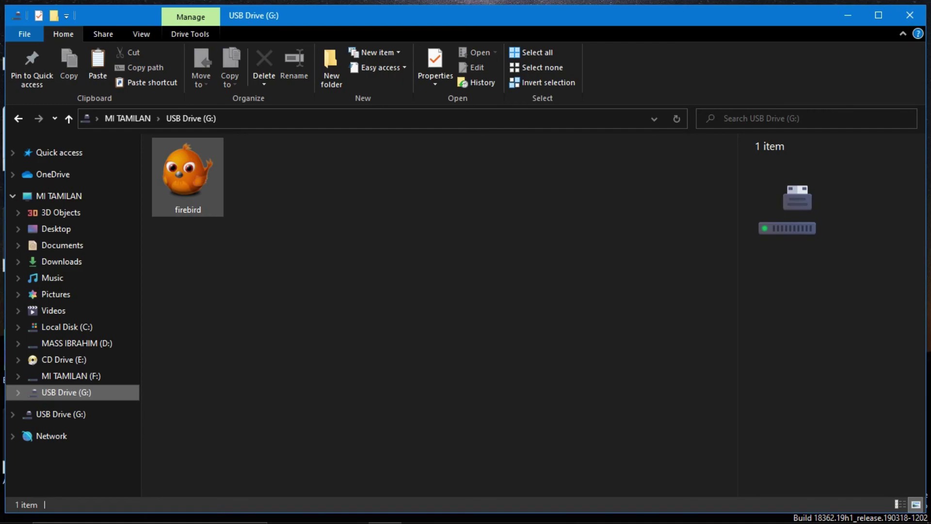
click(188, 174)
key(Delete)
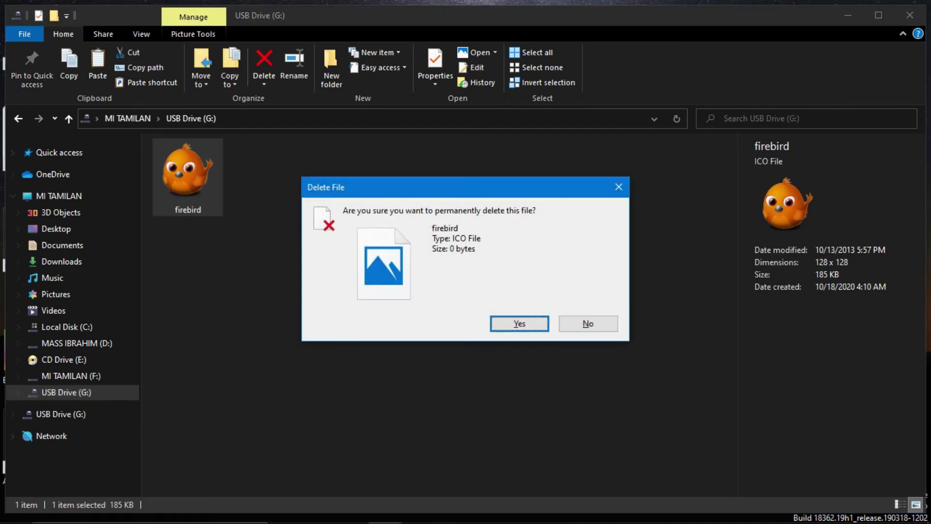
key(Return)
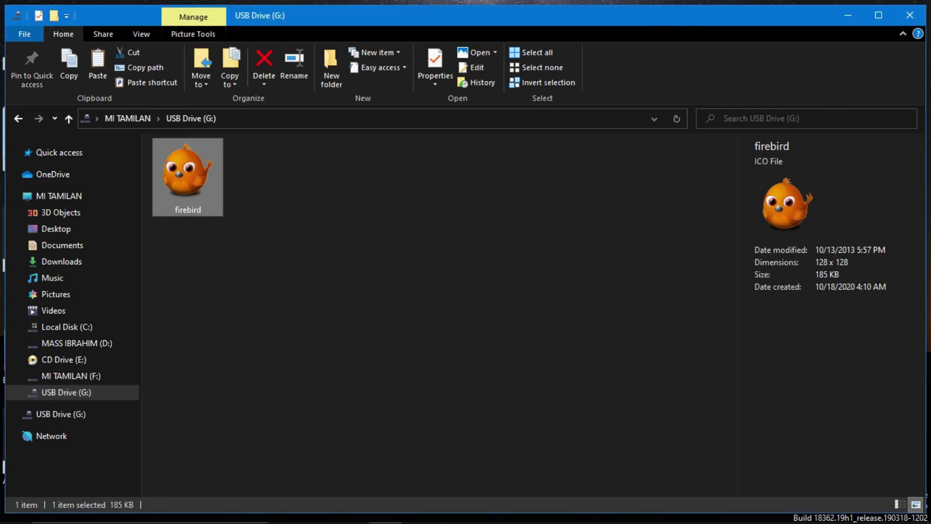
Paste the copied win 10 files into USB Drive (G:), minimize the copy progress window and show the desktop
right_click(512, 124)
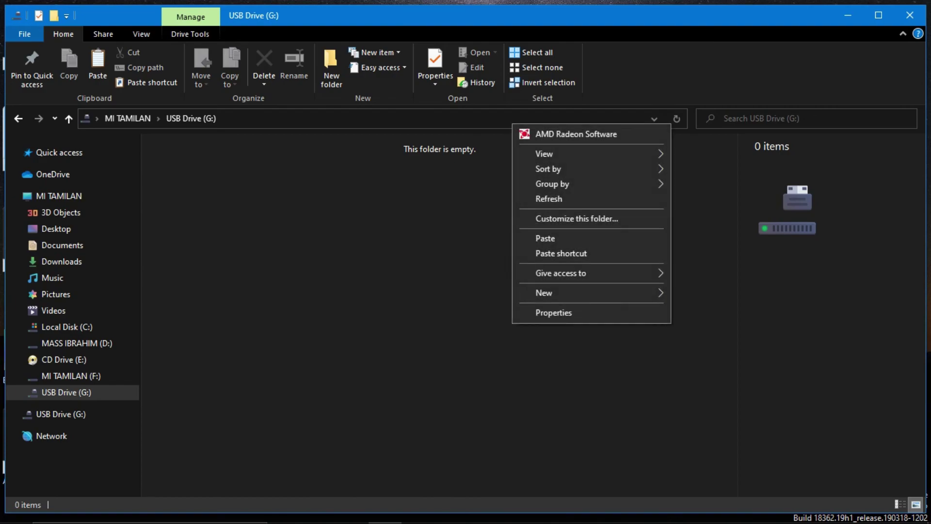
click(545, 238)
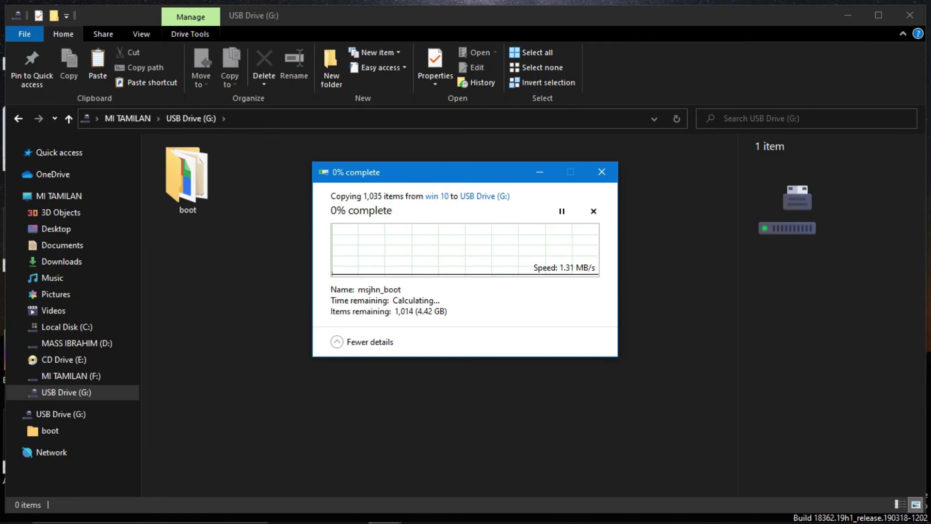
click(539, 172)
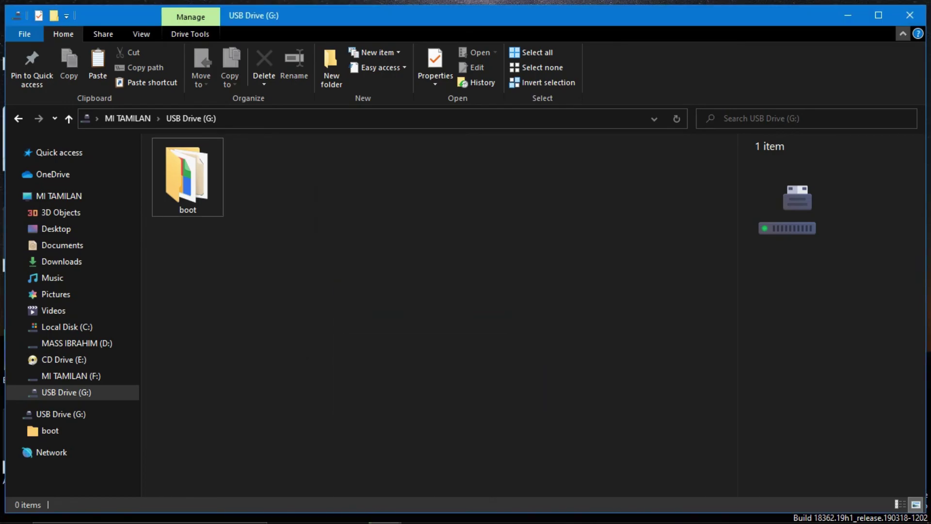
key(super+d)
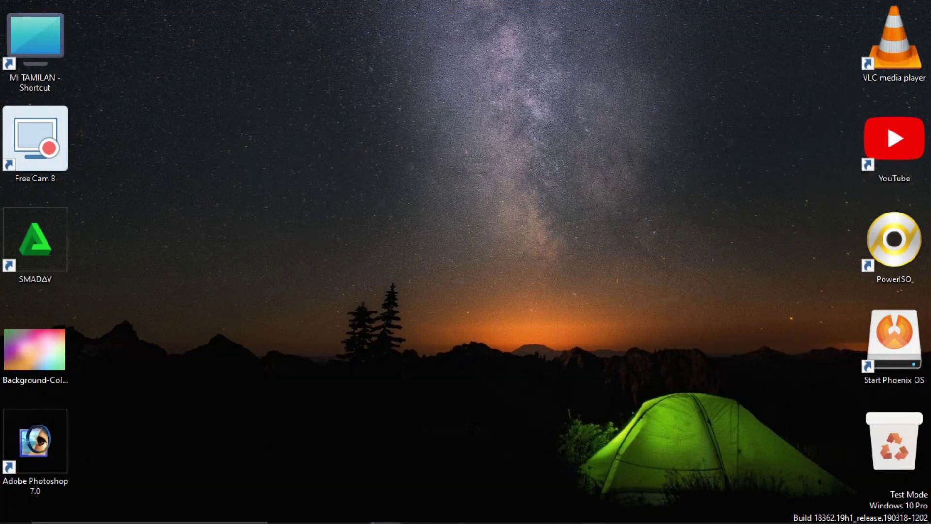